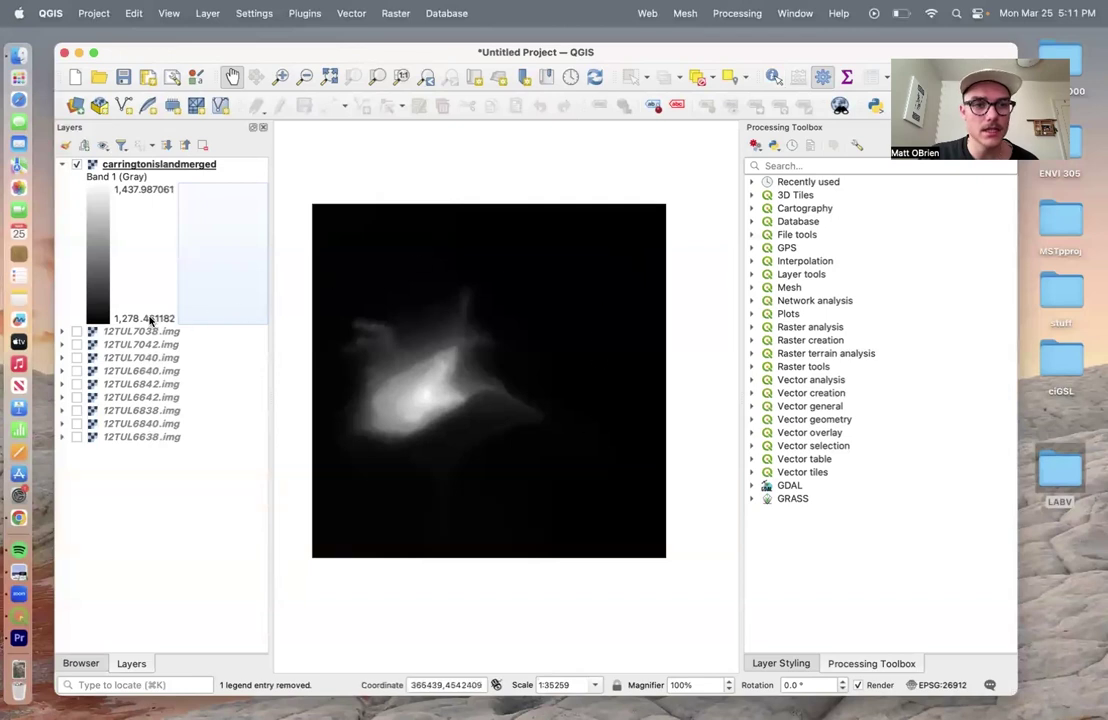
# - Select the merged elevation layer and open the Raster Calculator
pyautogui.click(297, 340)
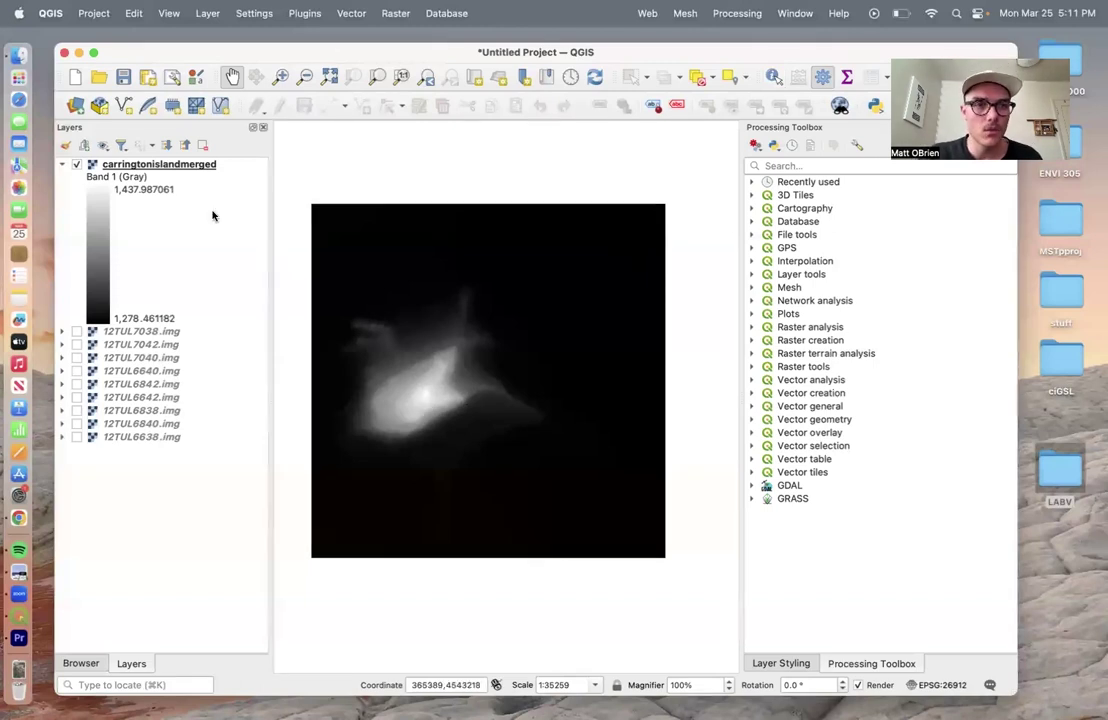
pyautogui.click(144, 168)
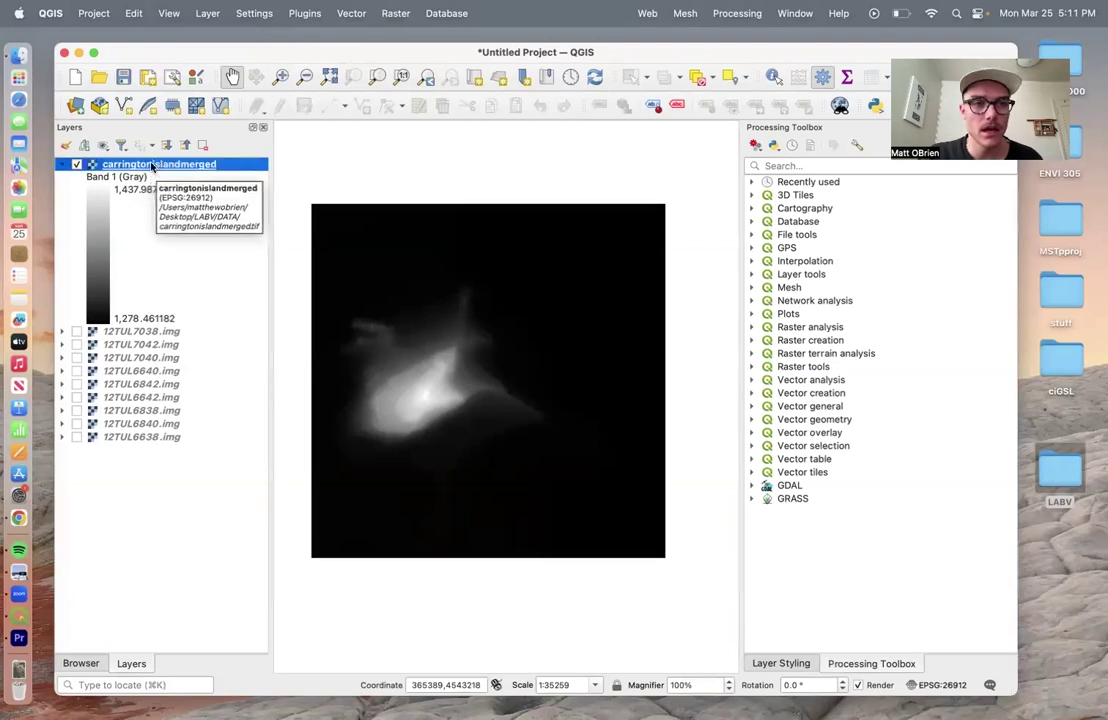
pyautogui.click(309, 217)
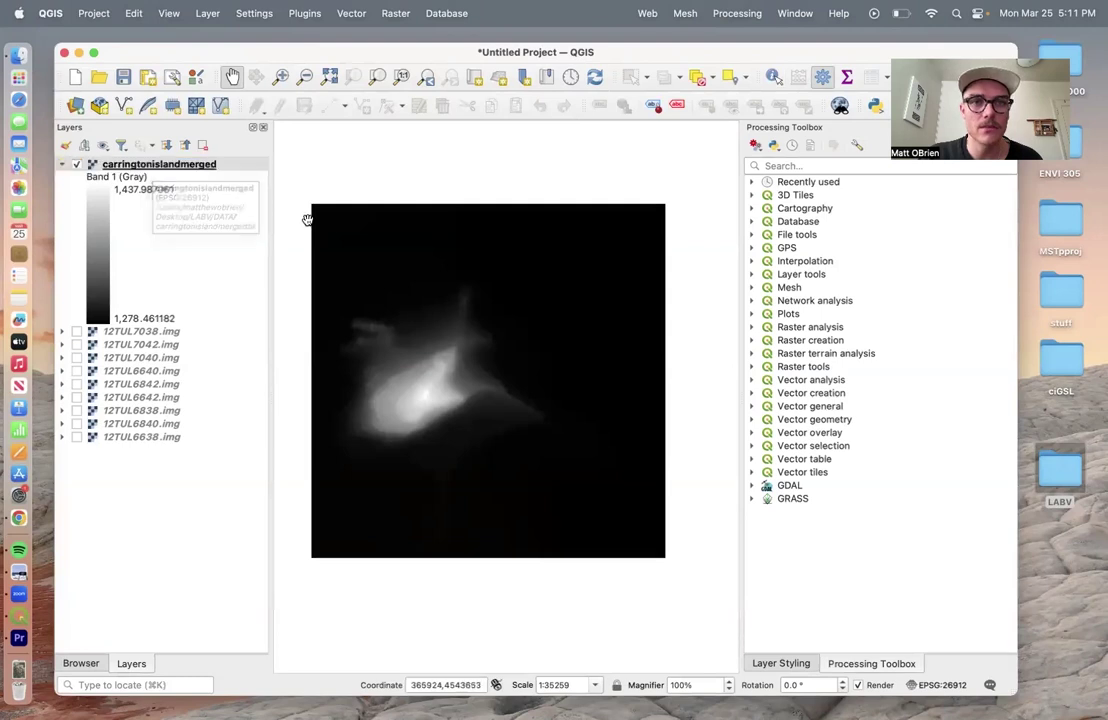
pyautogui.click(396, 13)
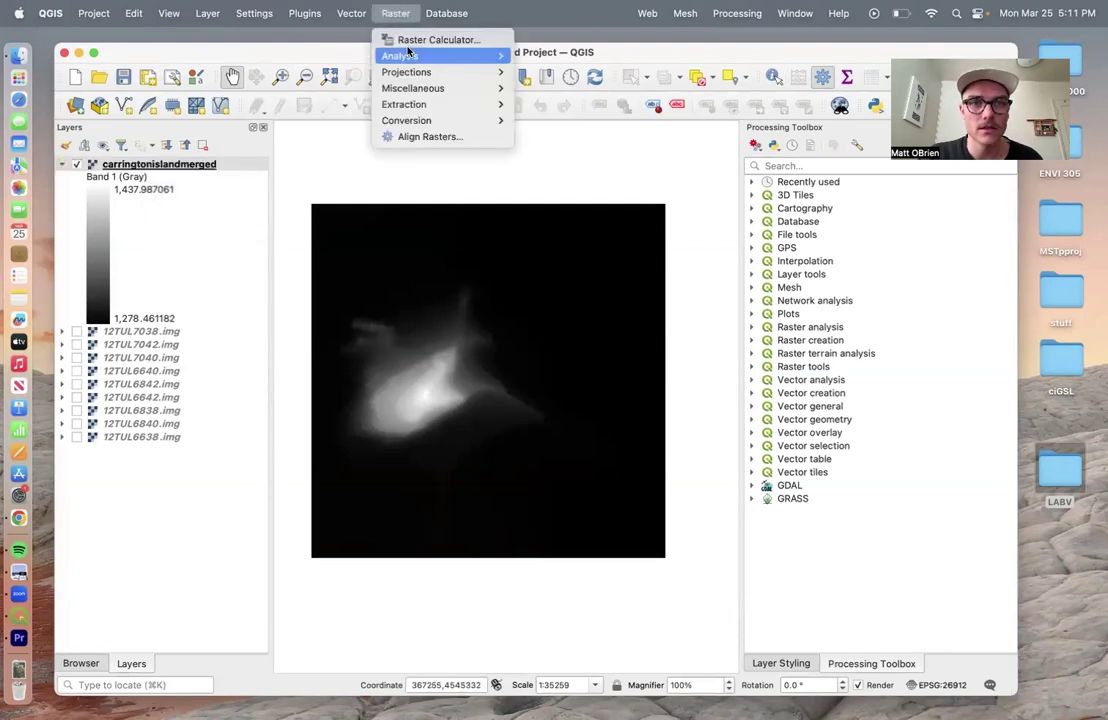
pyautogui.moveTo(407, 52)
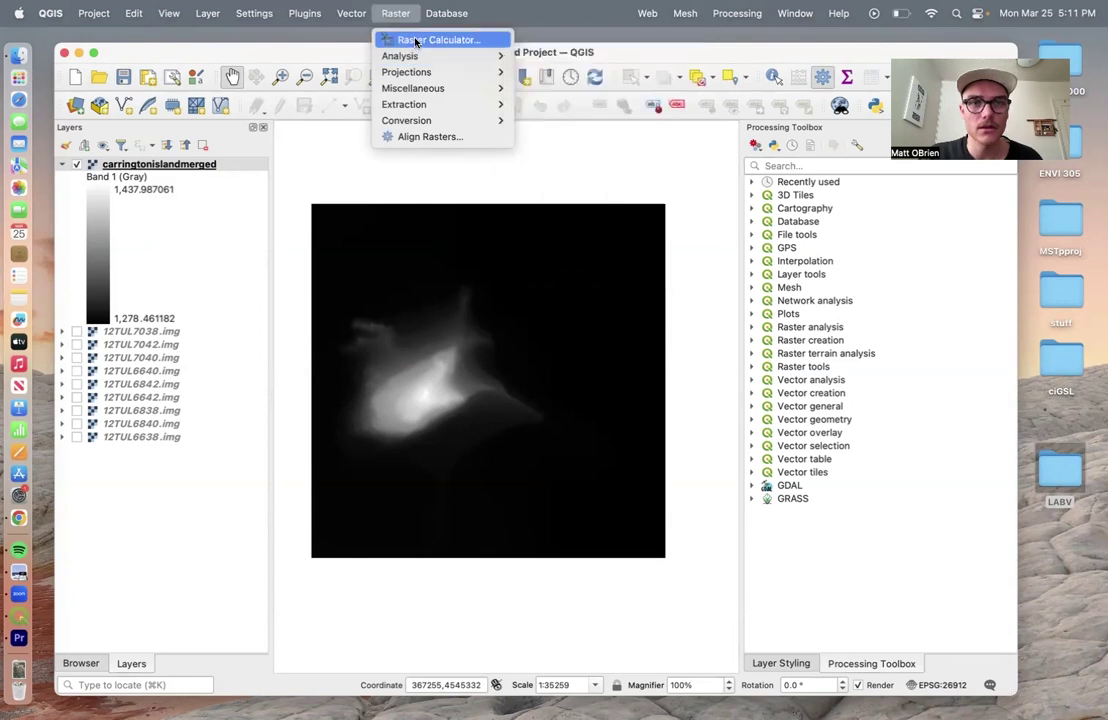
pyautogui.click(415, 41)
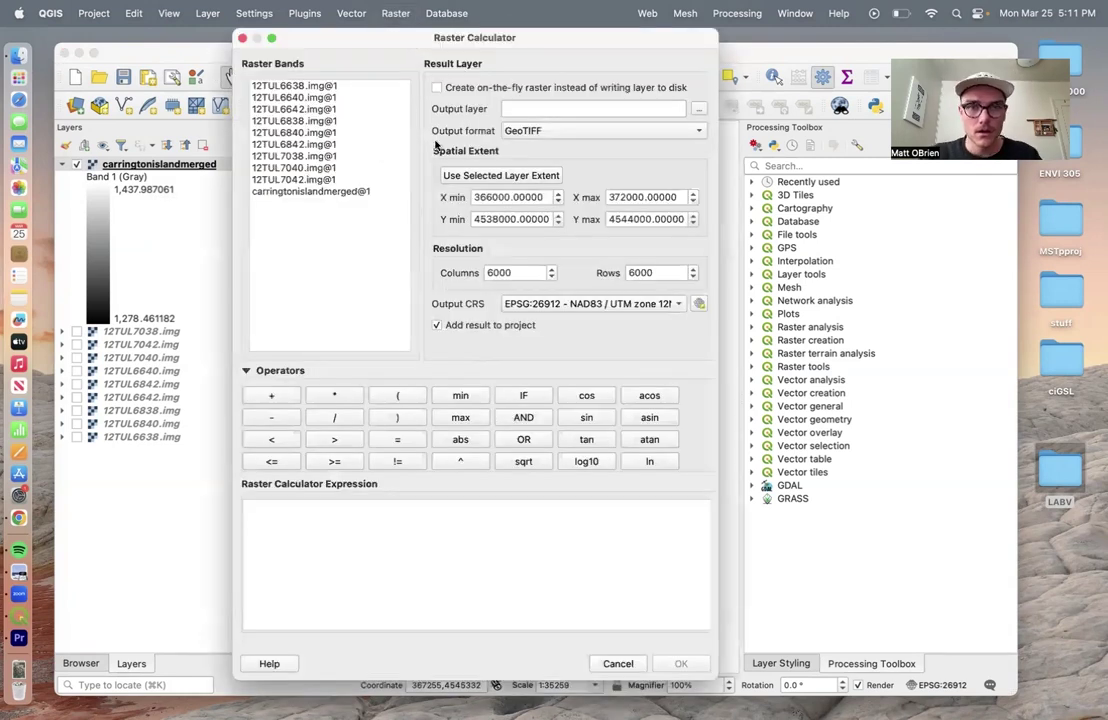
# - Set the calculator output to a GeoTIFF named carringtonislandft in the LABV/DATA folder
pyautogui.click(698, 112)
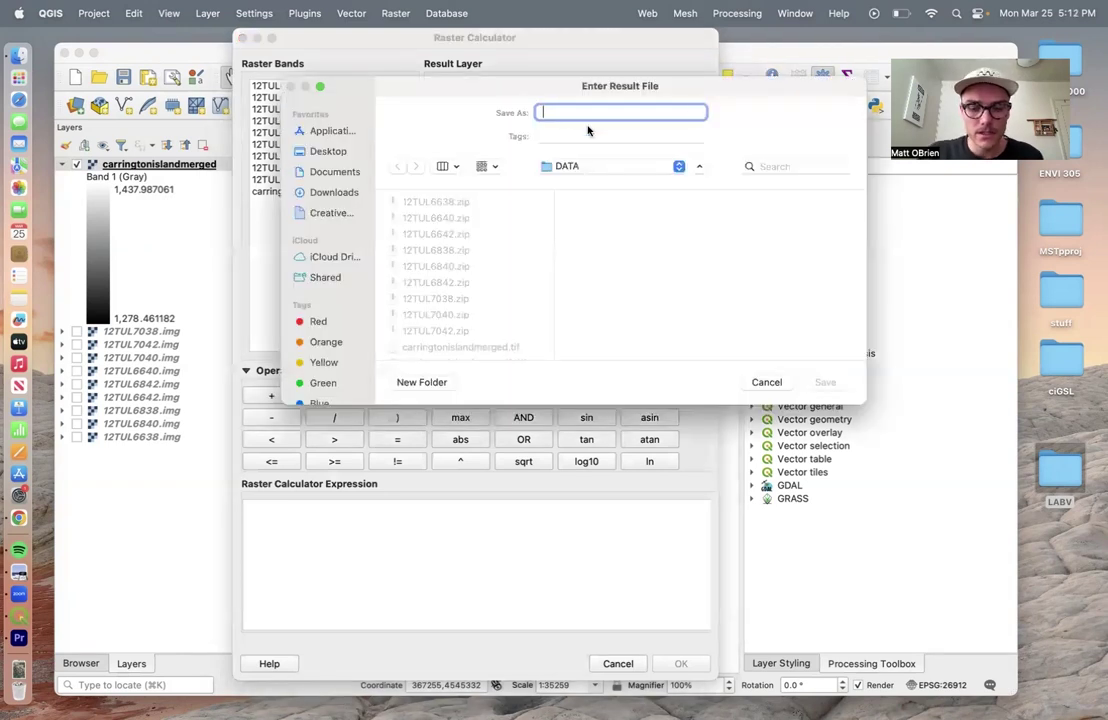
pyautogui.write('c')
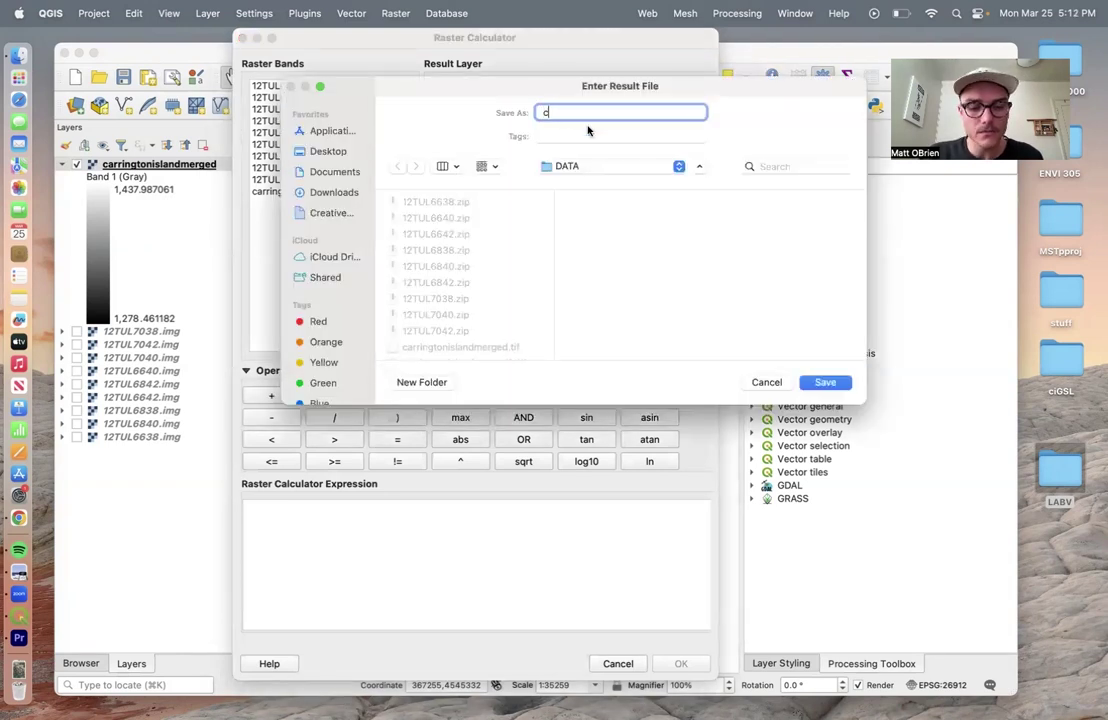
pyautogui.write('arringt')
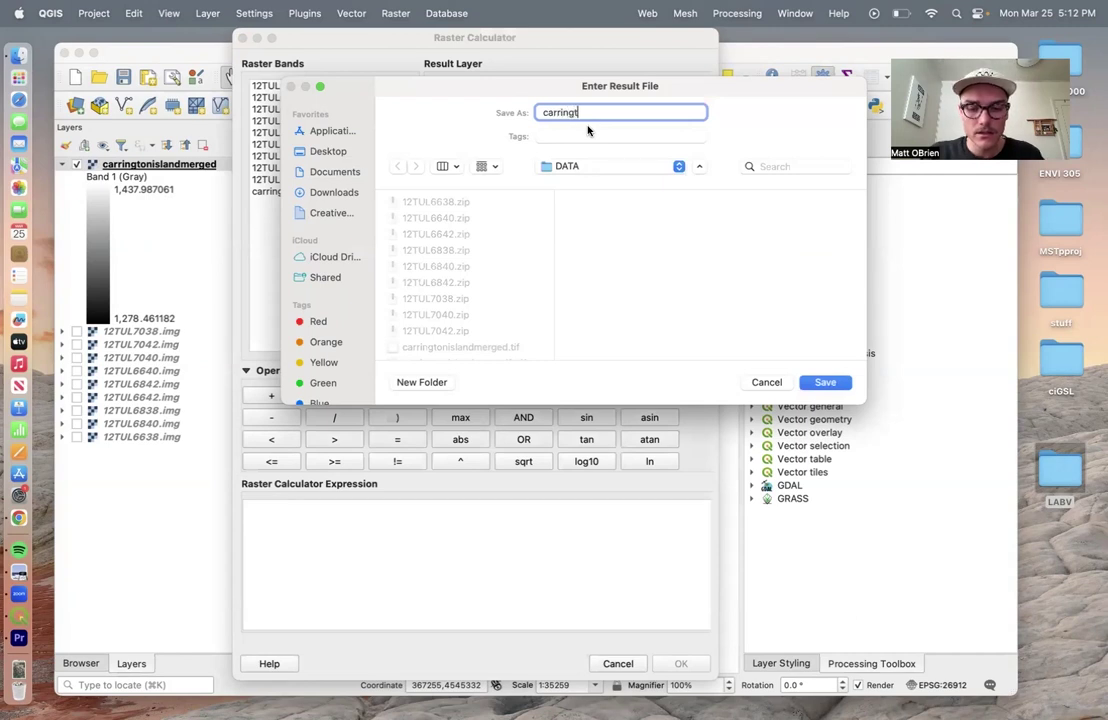
pyautogui.write('onislandft')
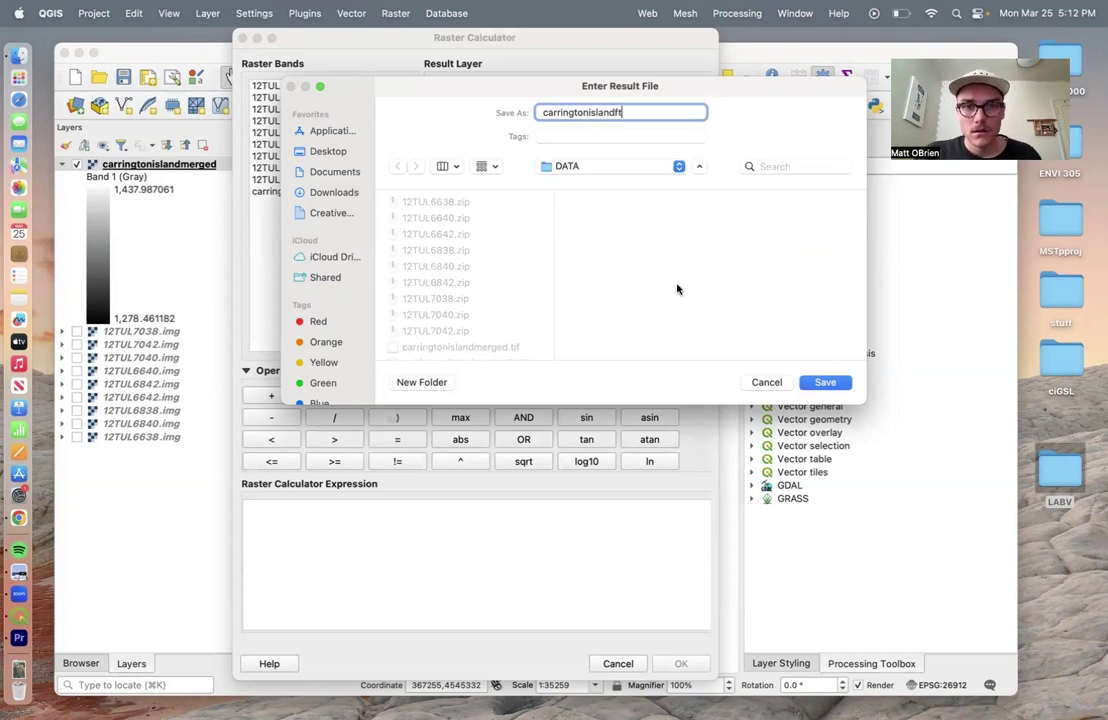
pyautogui.click(640, 168)
pyautogui.click(613, 185)
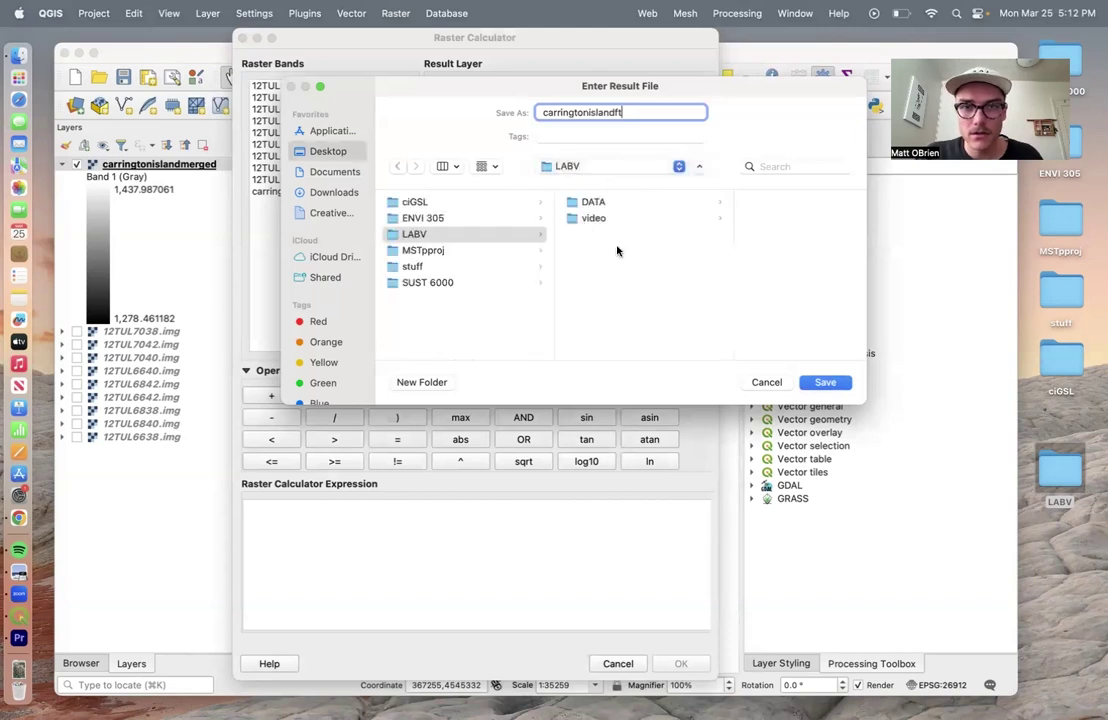
pyautogui.click(601, 203)
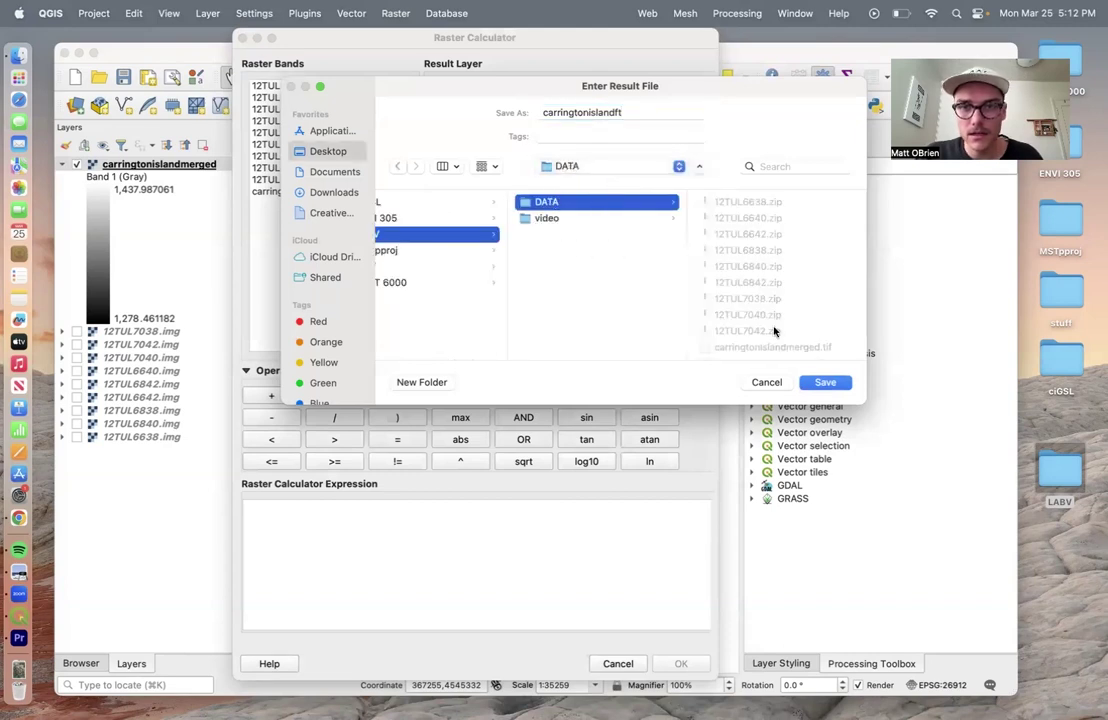
pyautogui.click(825, 383)
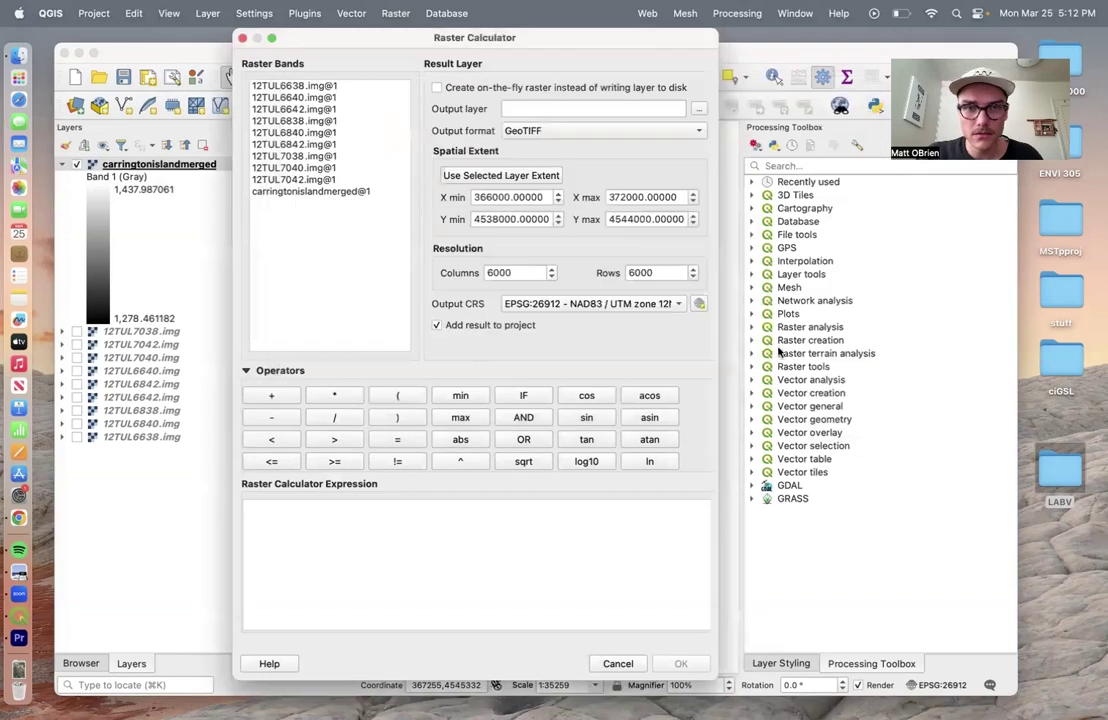
# - Enter the expression "carringtonislandmerged@1" * 3.28084 to convert elevations from metres to feet
pyautogui.click(298, 192)
pyautogui.doubleClick(298, 192)
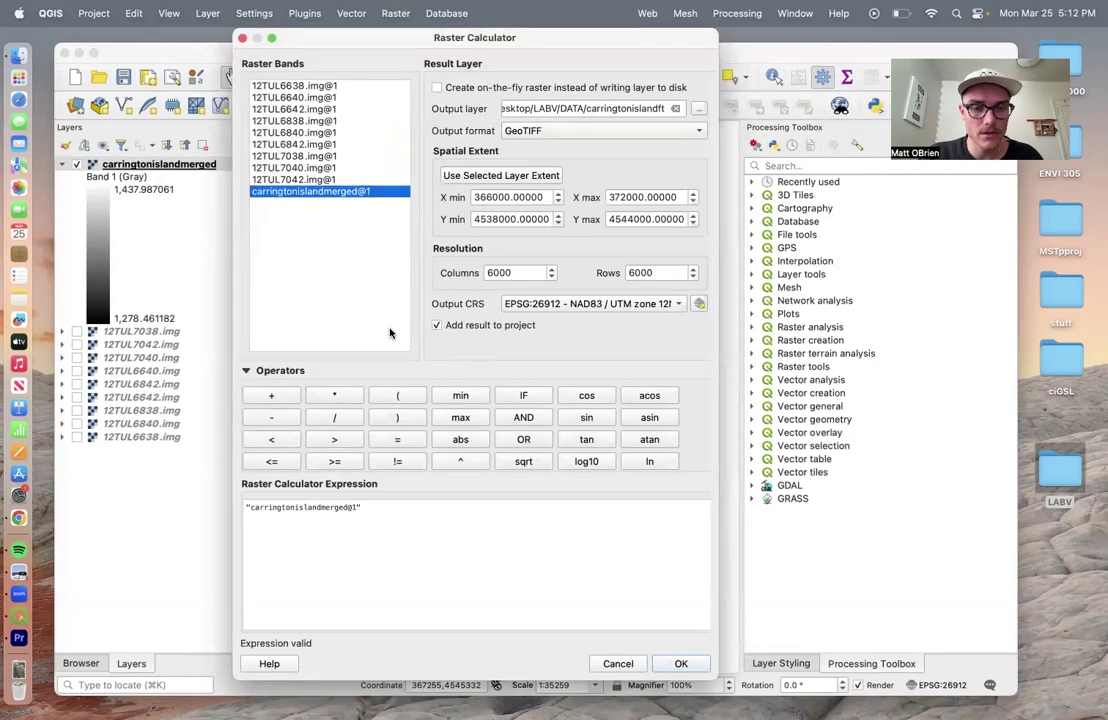
pyautogui.click(379, 514)
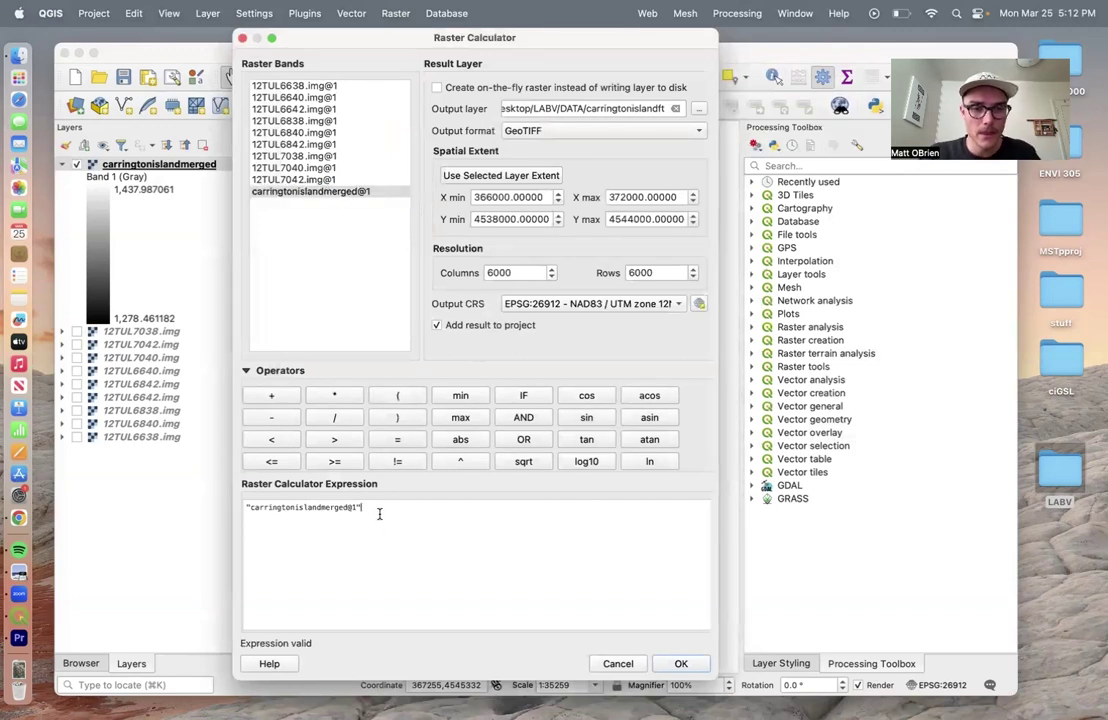
pyautogui.click(334, 395)
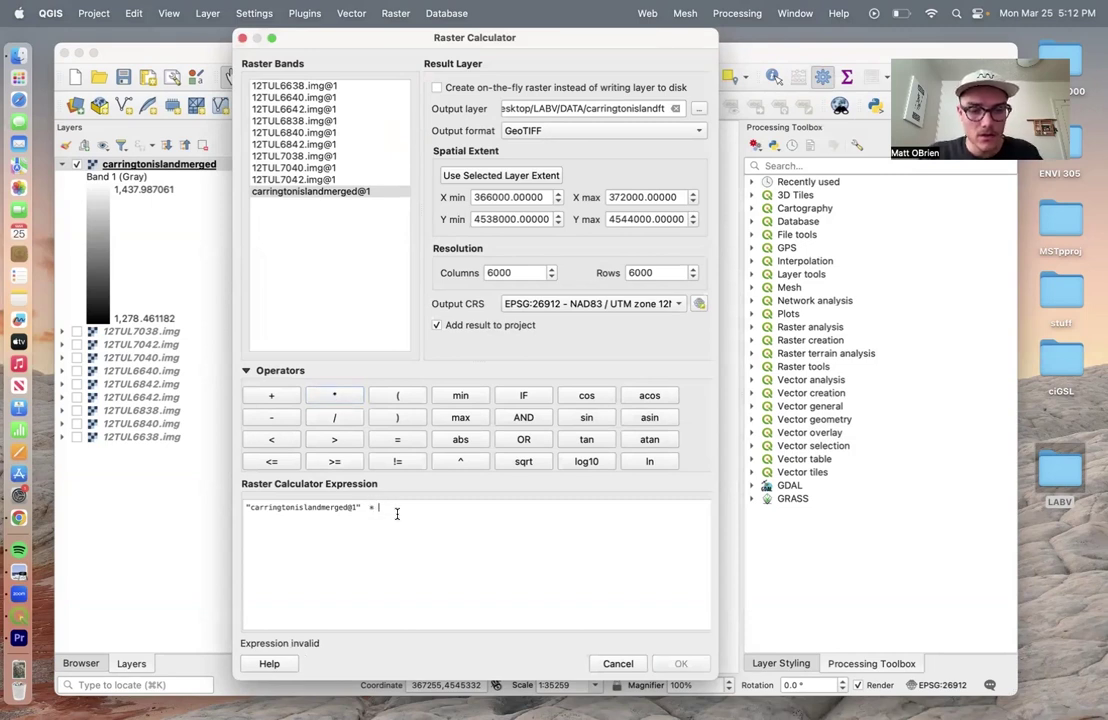
pyautogui.write('3.28084')
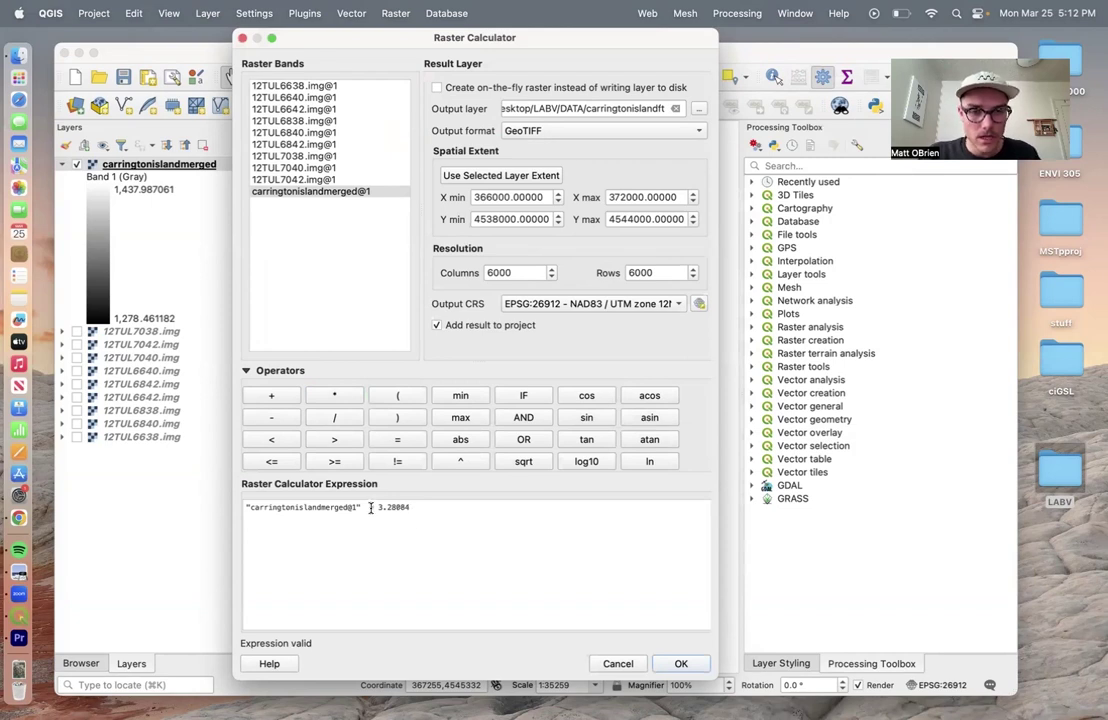
pyautogui.click(366, 509)
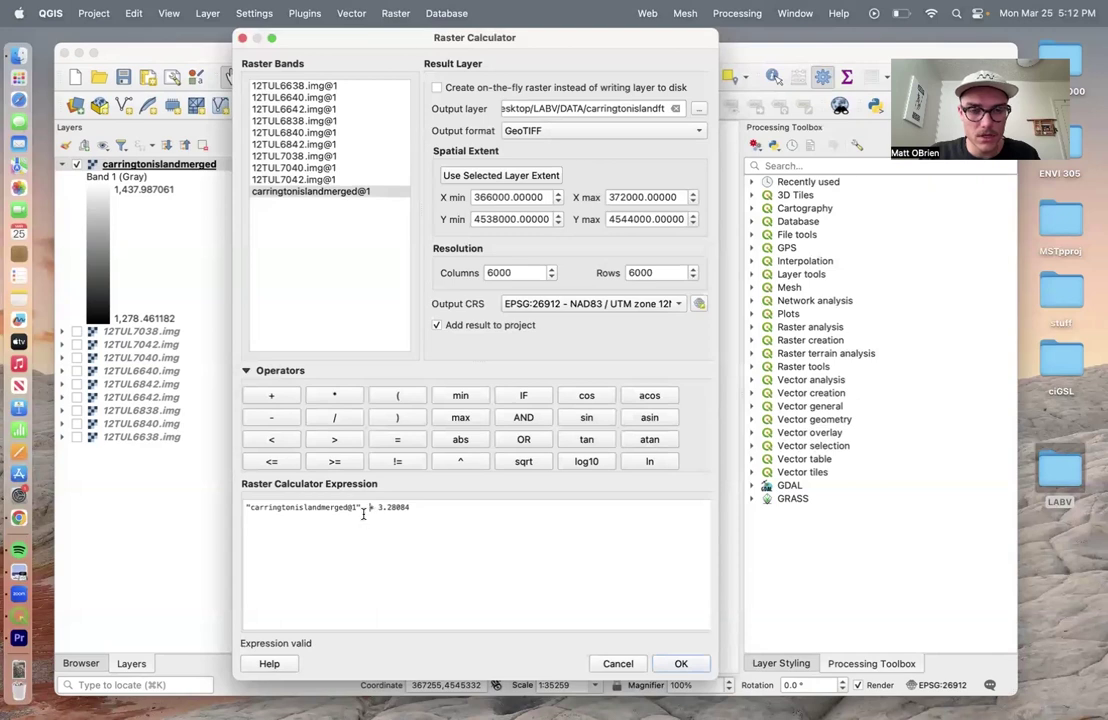
# - Run the calculation to create carringtonislandft and hide the original merged raster
pyautogui.click(680, 664)
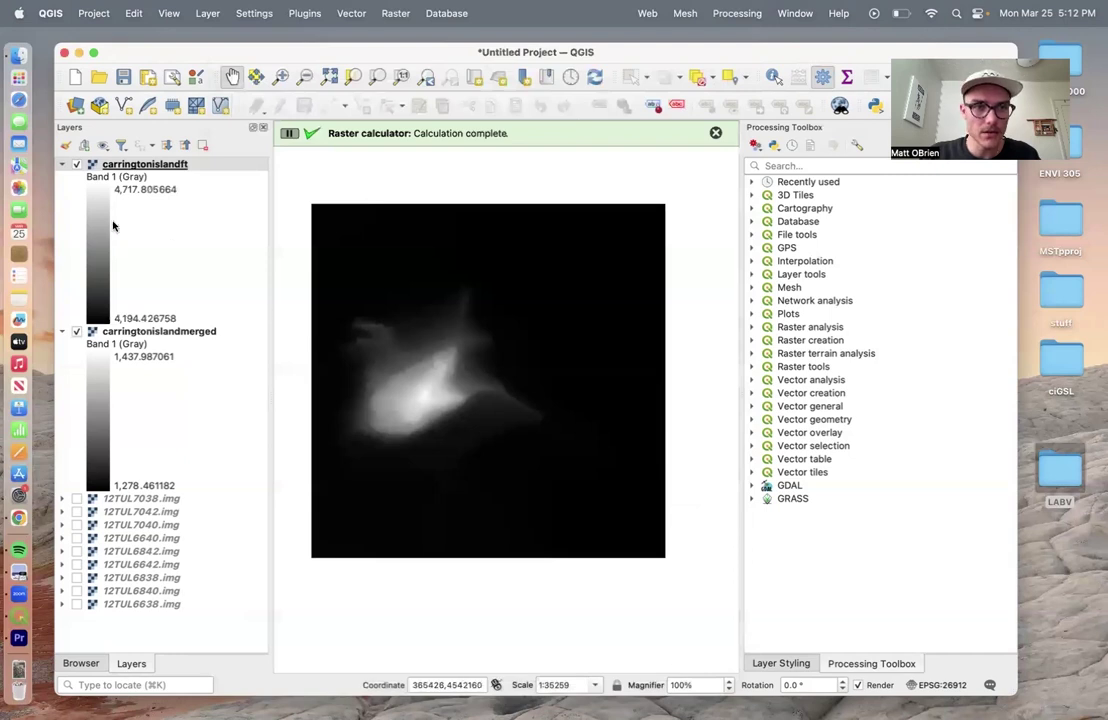
pyautogui.click(76, 331)
pyautogui.click(76, 331)
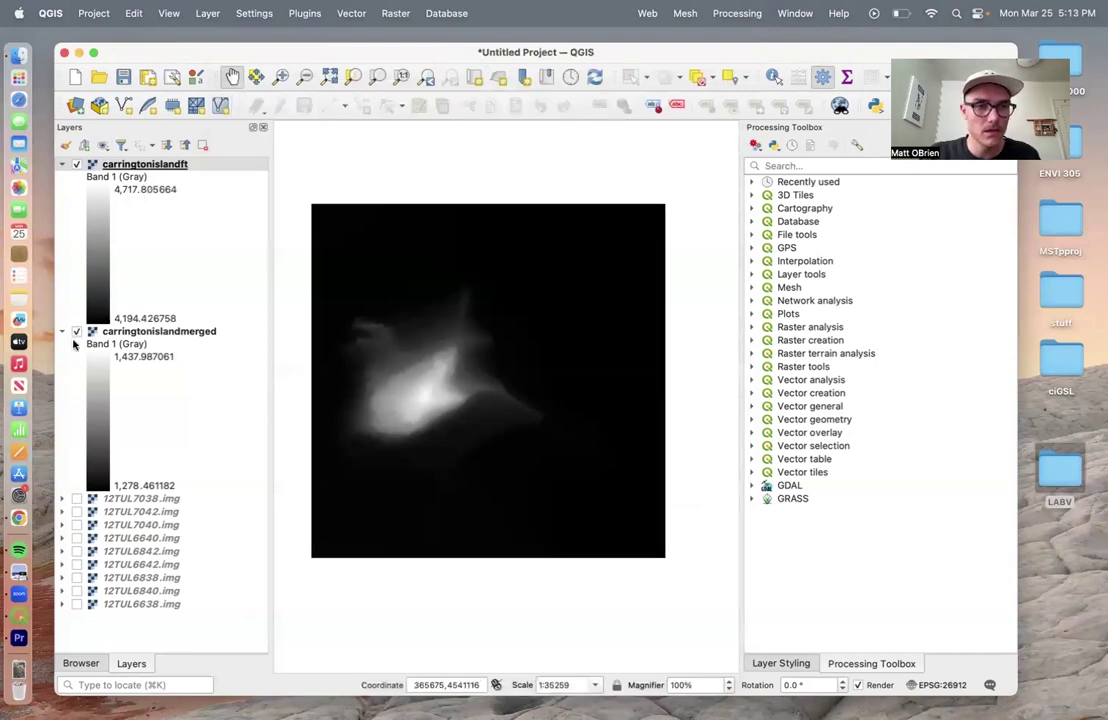
pyautogui.click(76, 164)
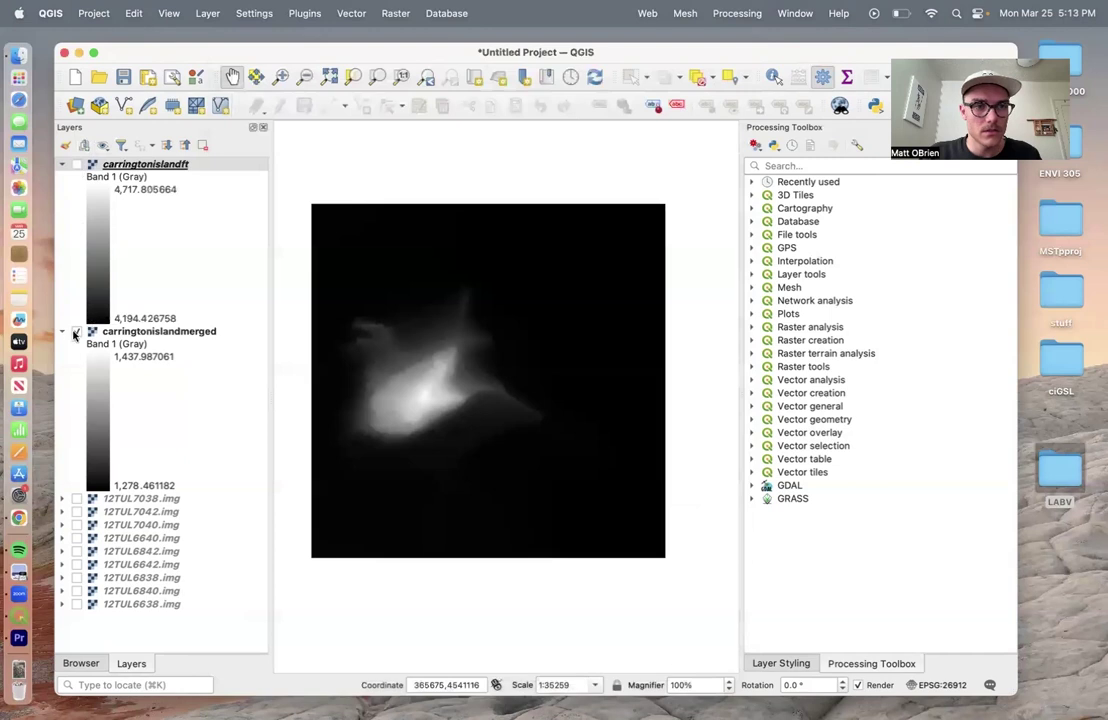
pyautogui.click(76, 331)
pyautogui.click(76, 331)
pyautogui.click(76, 331)
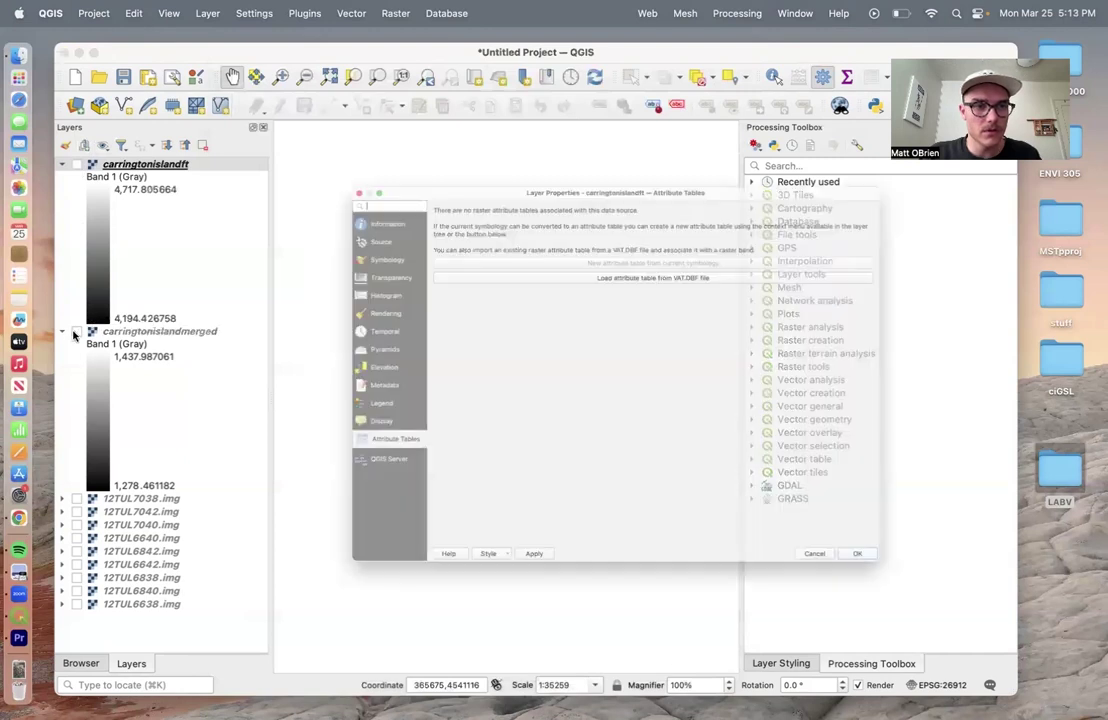
# - Collapse the merged raster's legend, display the carringtonislandft layer, and nudge the map slightly
pyautogui.doubleClick(70, 293)
pyautogui.click(239, 108)
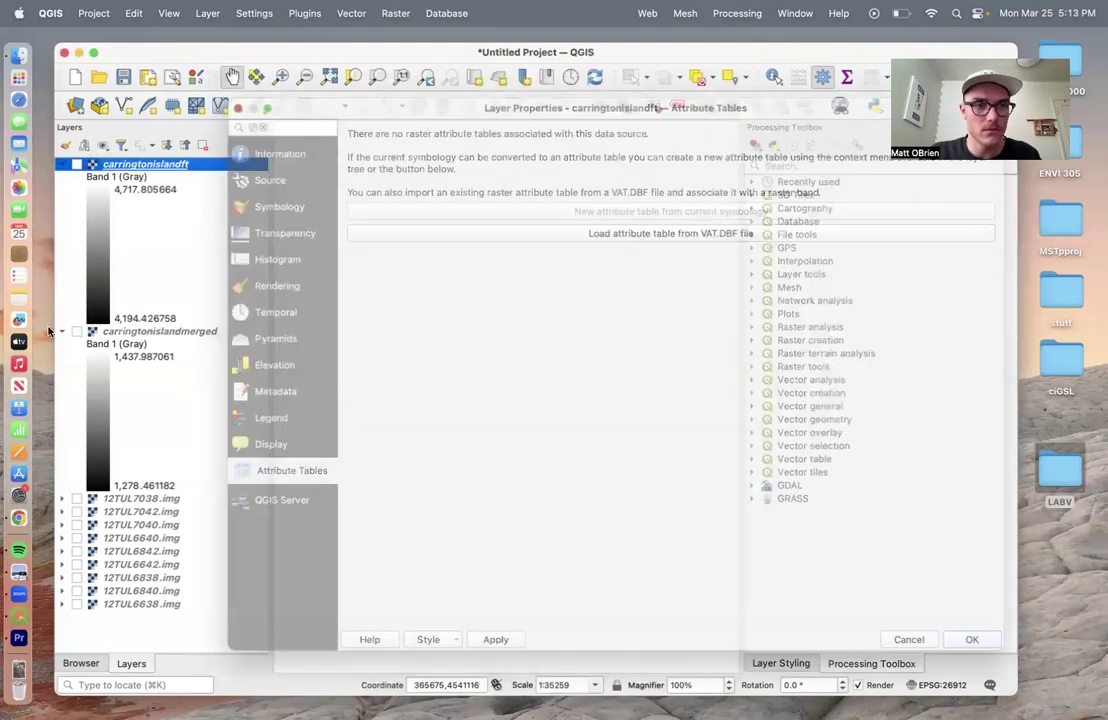
pyautogui.click(76, 331)
pyautogui.click(76, 331)
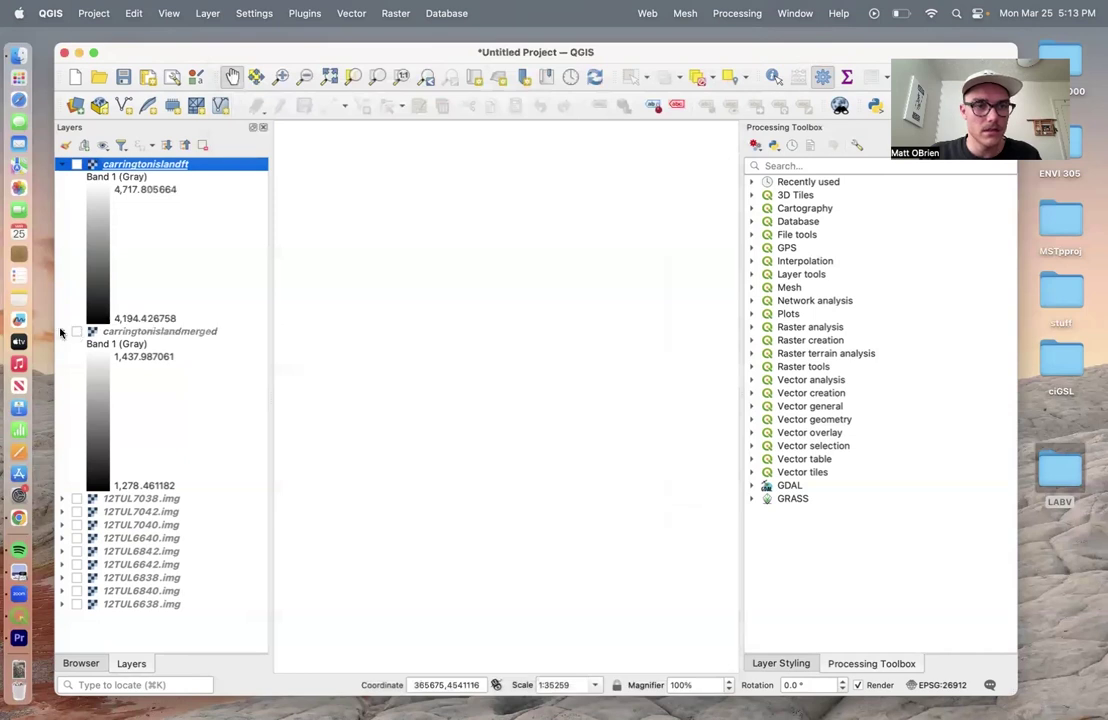
pyautogui.click(62, 331)
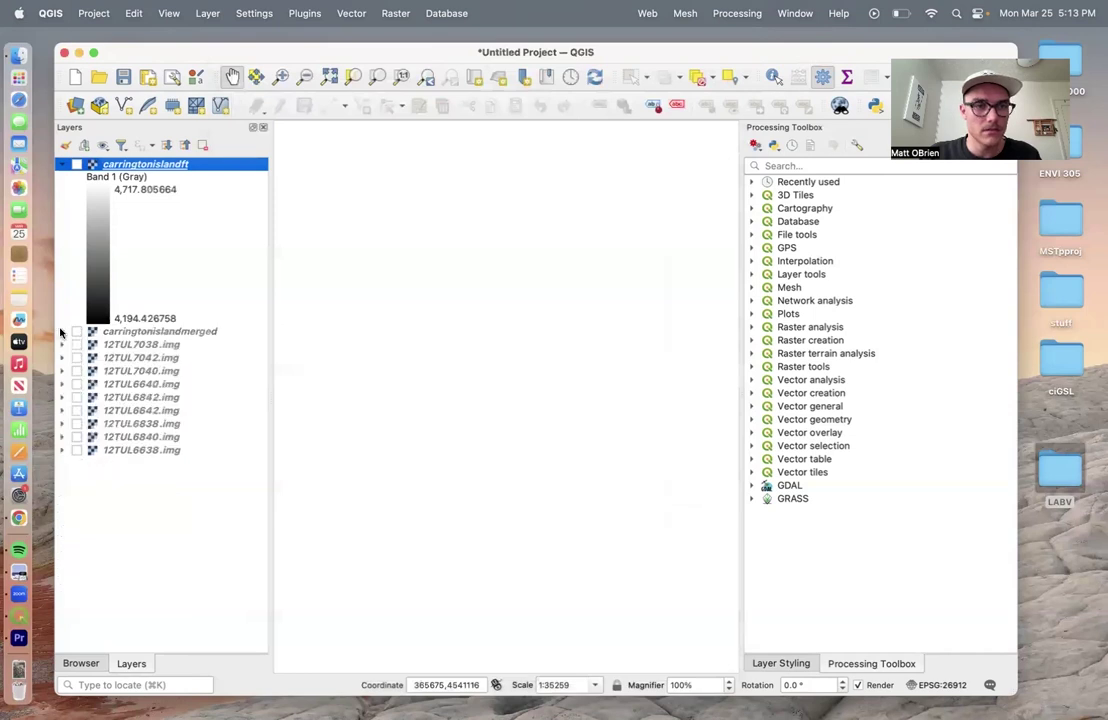
pyautogui.click(76, 164)
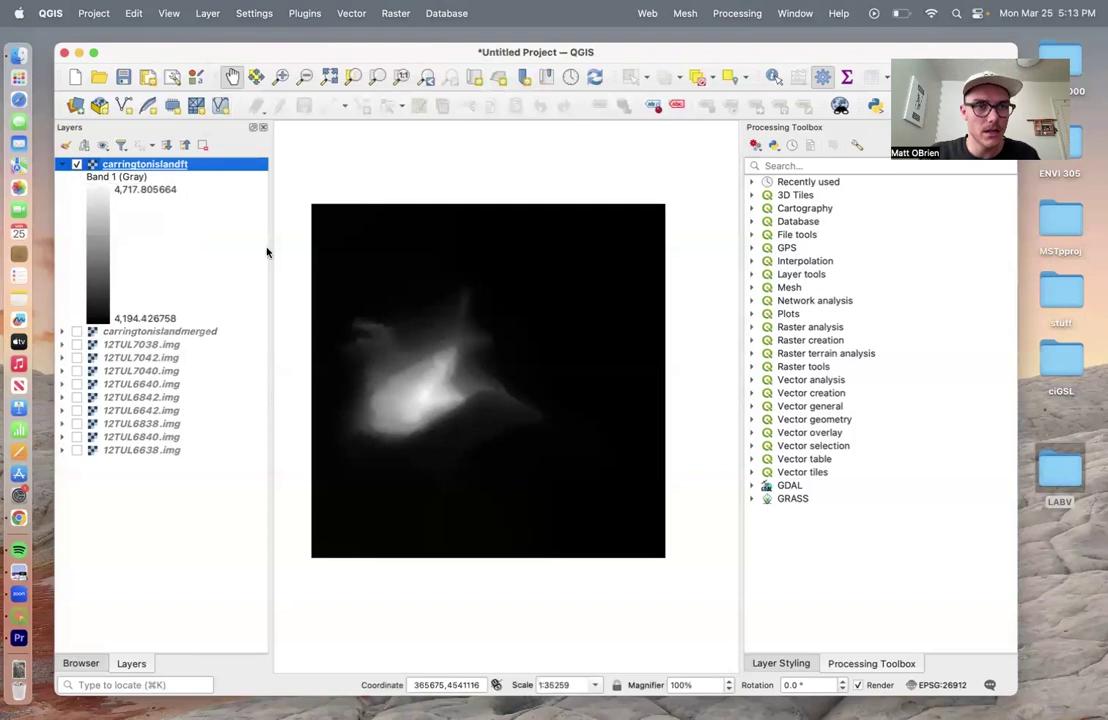
pyautogui.moveTo(415, 359); pyautogui.dragTo(423, 342)
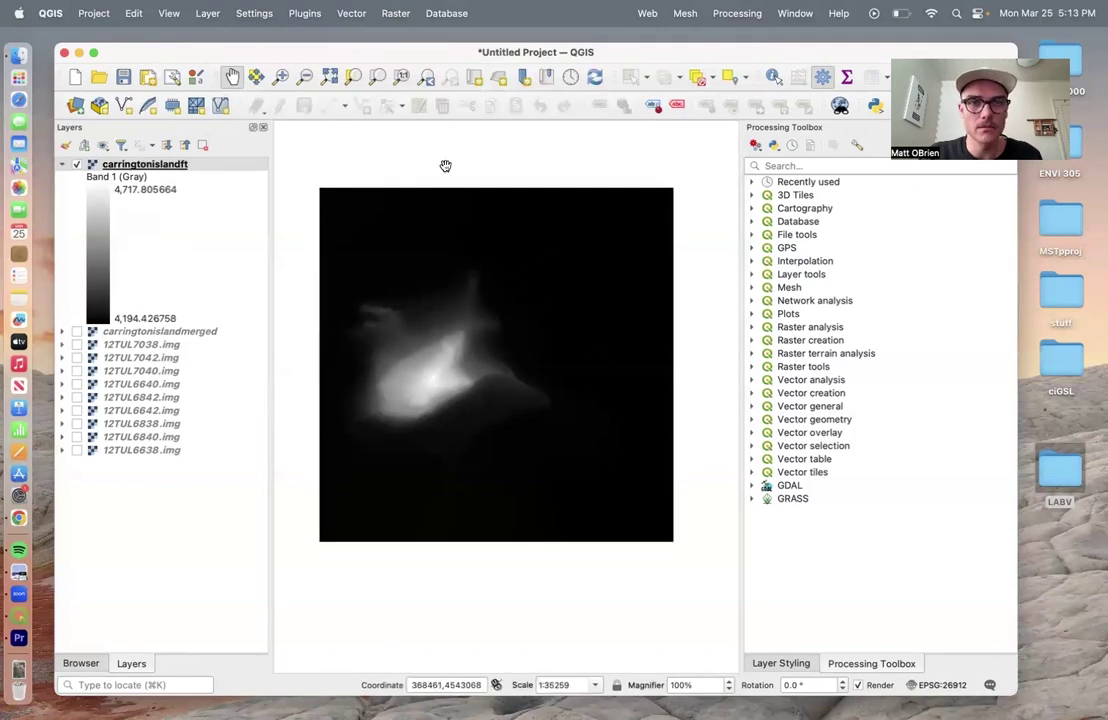
# - Extract contours from carringtonislandft at a 40 ft interval into a Contours layer with ELEV attribute
pyautogui.click(396, 14)
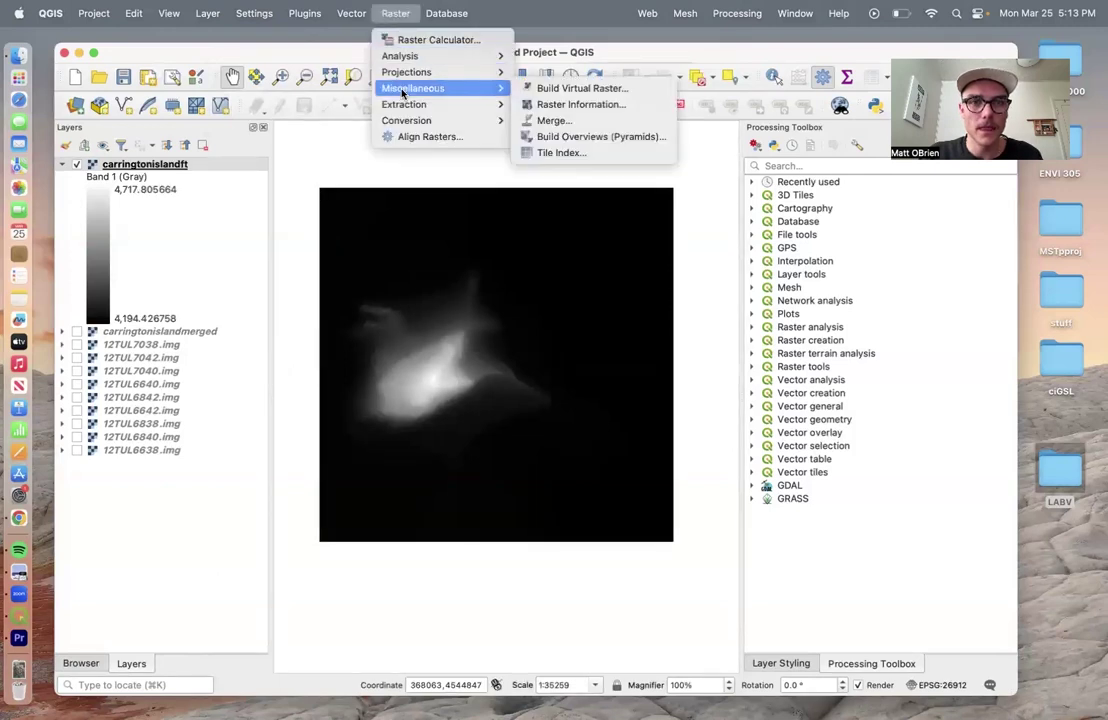
pyautogui.moveTo(403, 106)
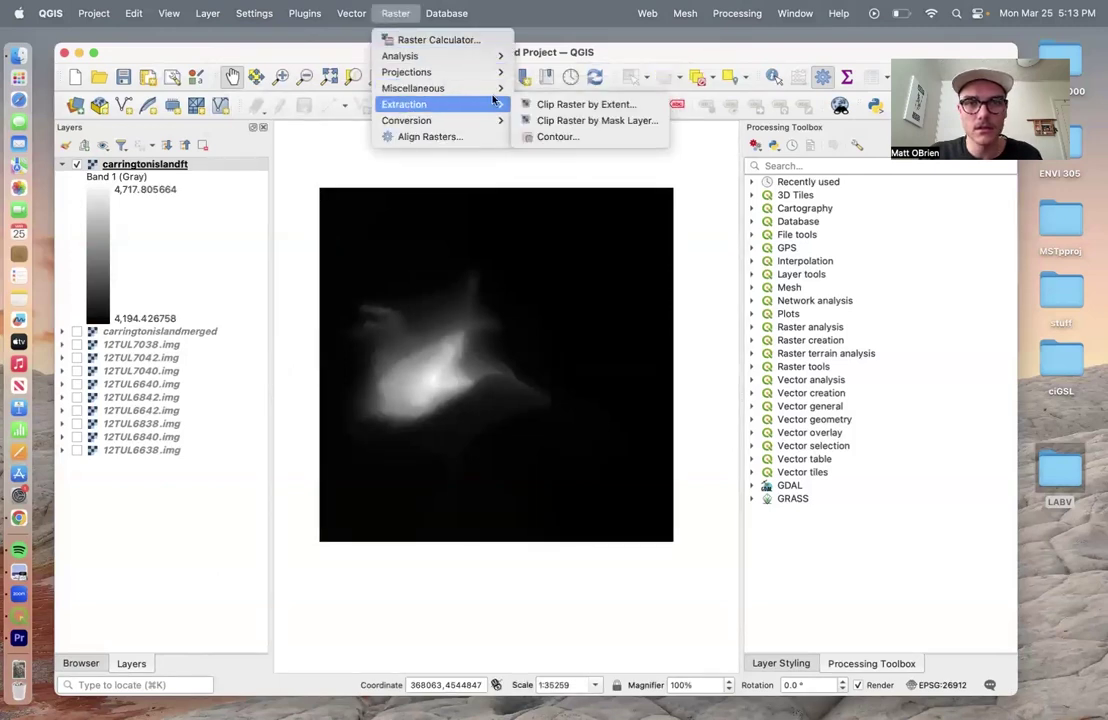
pyautogui.click(553, 137)
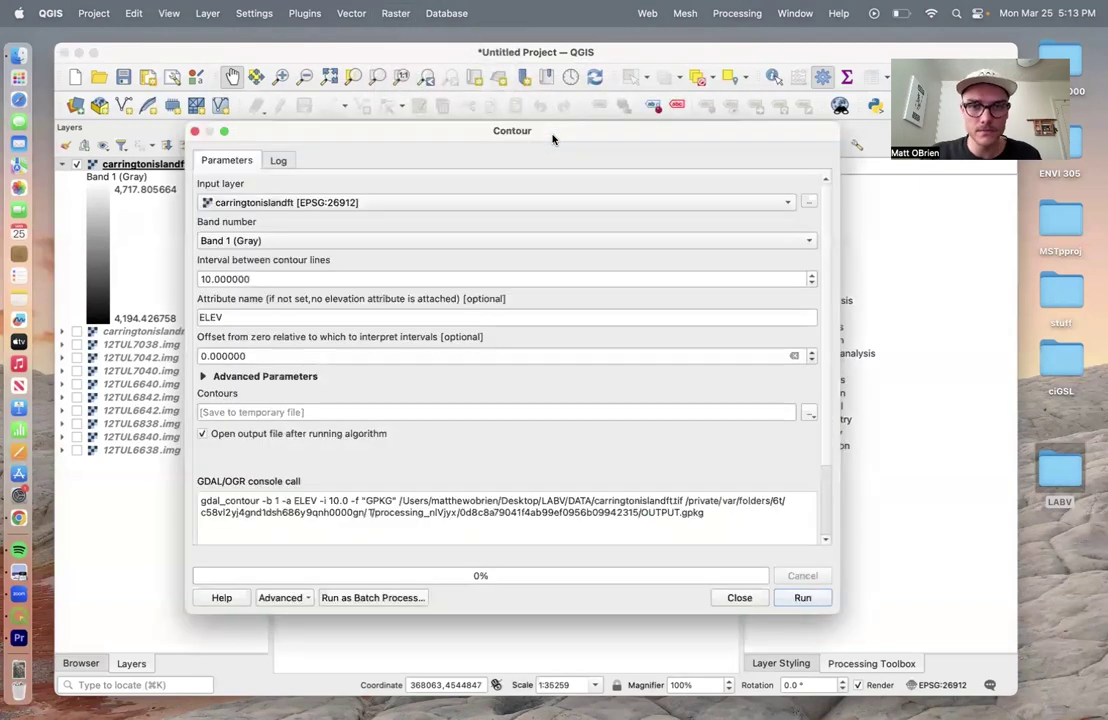
pyautogui.click(208, 280)
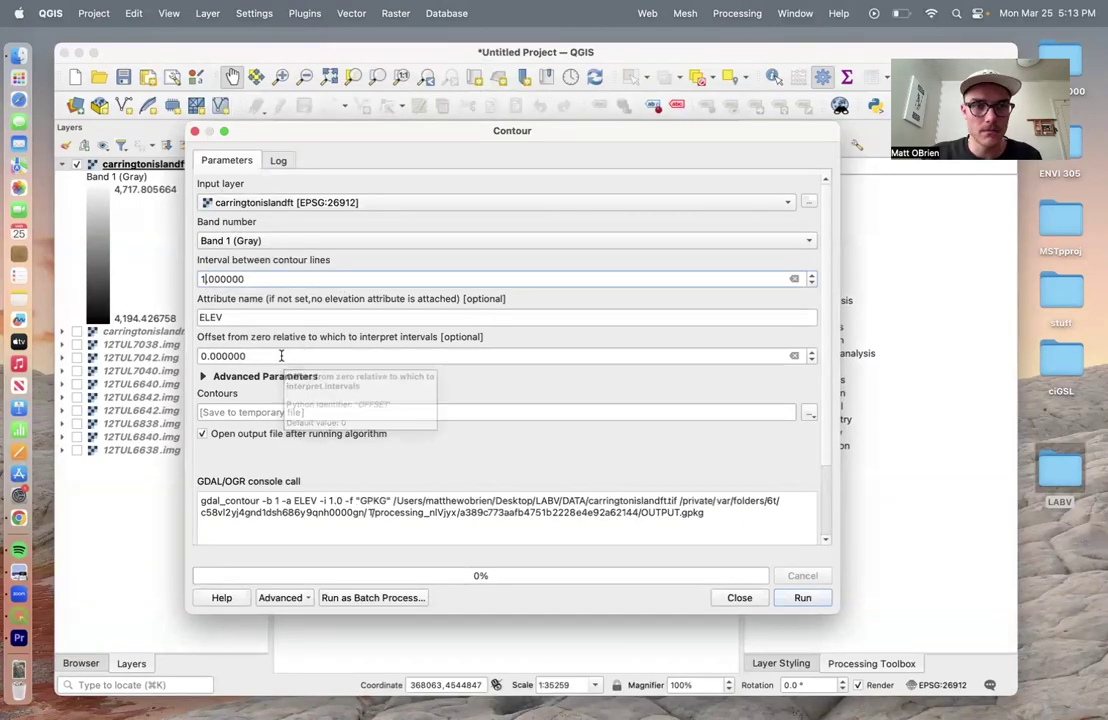
pyautogui.press('BackSpace')
pyautogui.press('BackSpace')
pyautogui.press('BackSpace')
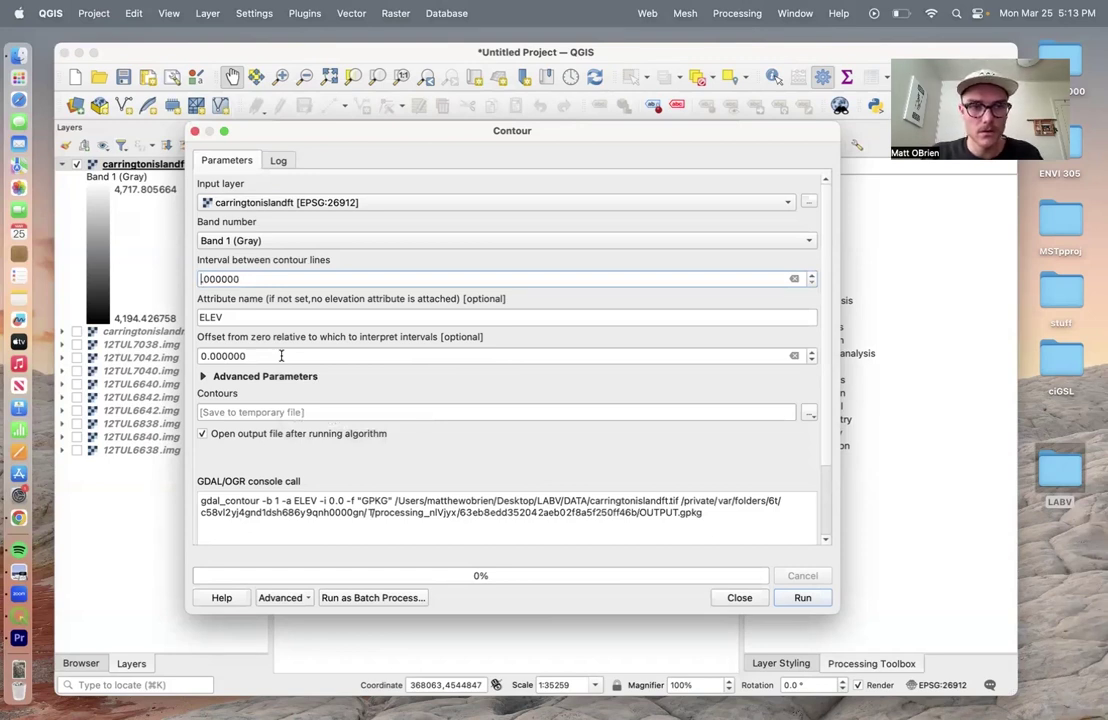
pyautogui.write('40')
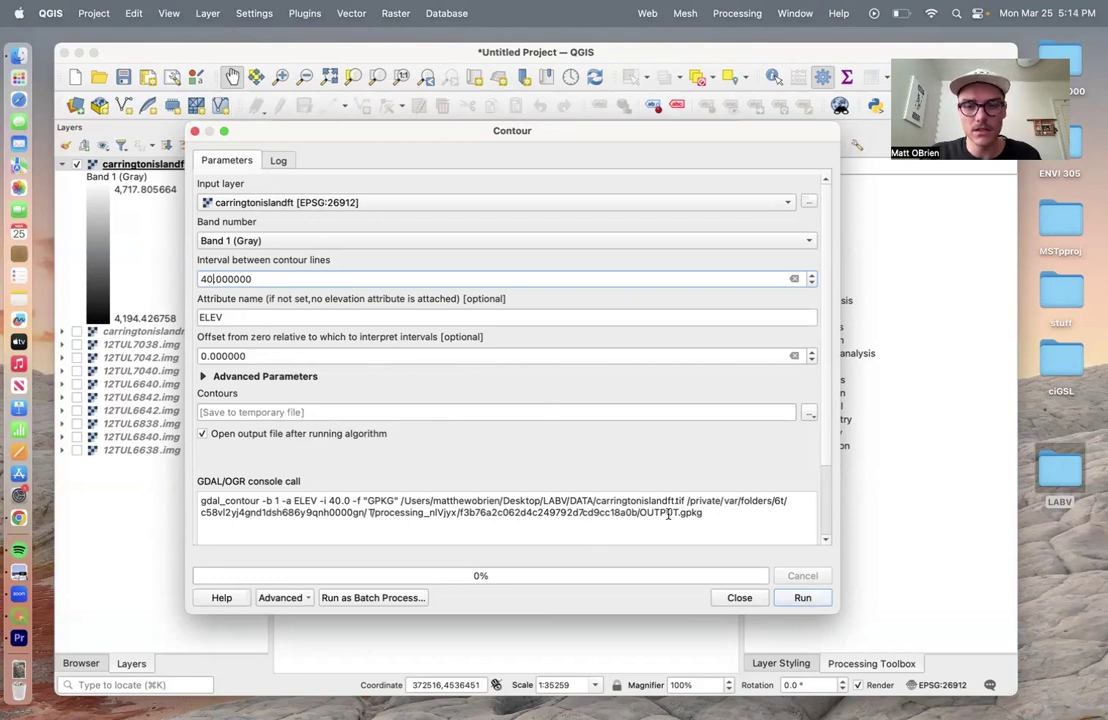
pyautogui.click(802, 598)
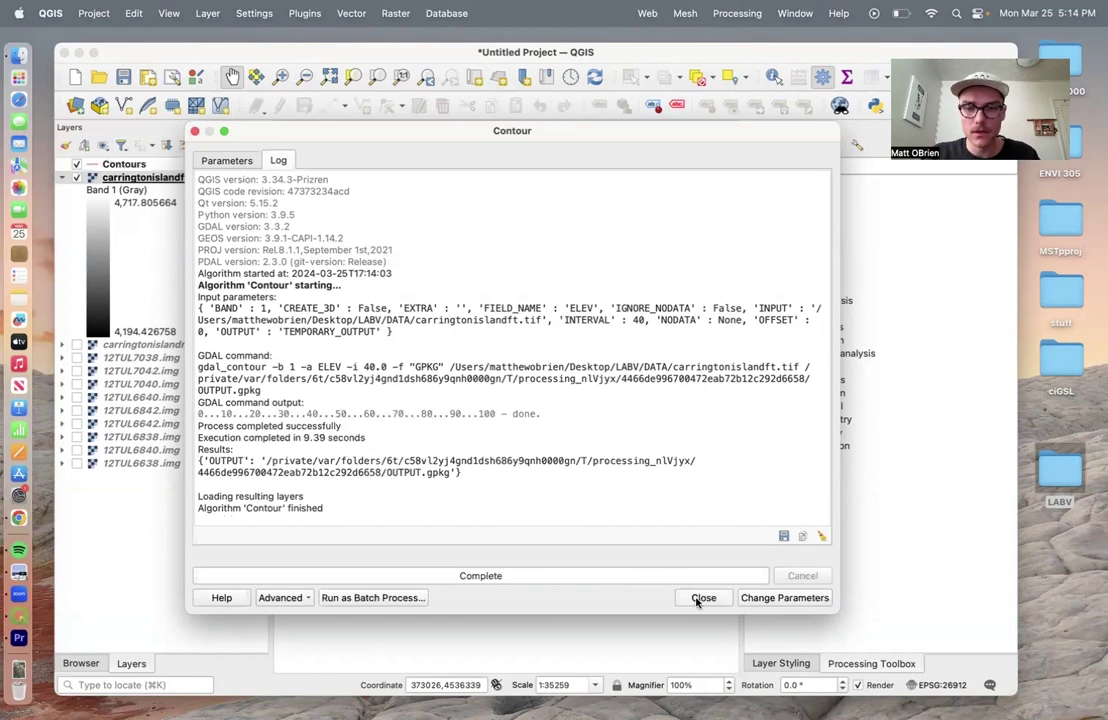
# - Inspect the pink Contours lines over the carringtonislandft raster by toggling each layer off and on
pyautogui.click(703, 598)
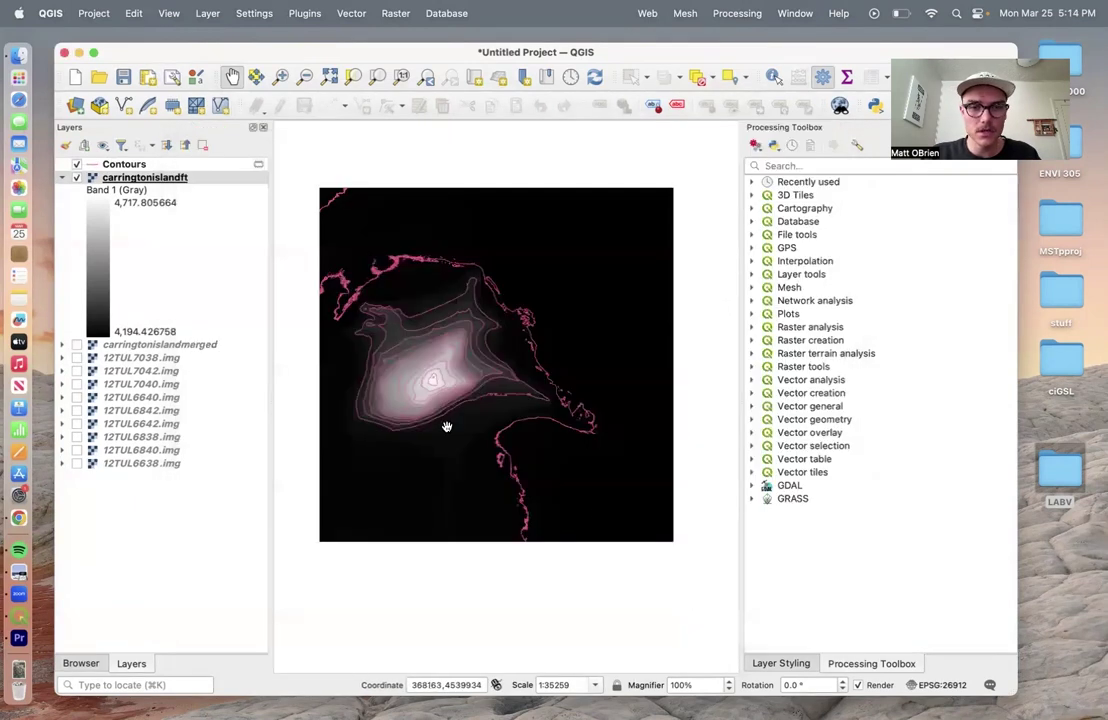
pyautogui.moveTo(445, 428); pyautogui.dragTo(442, 430)
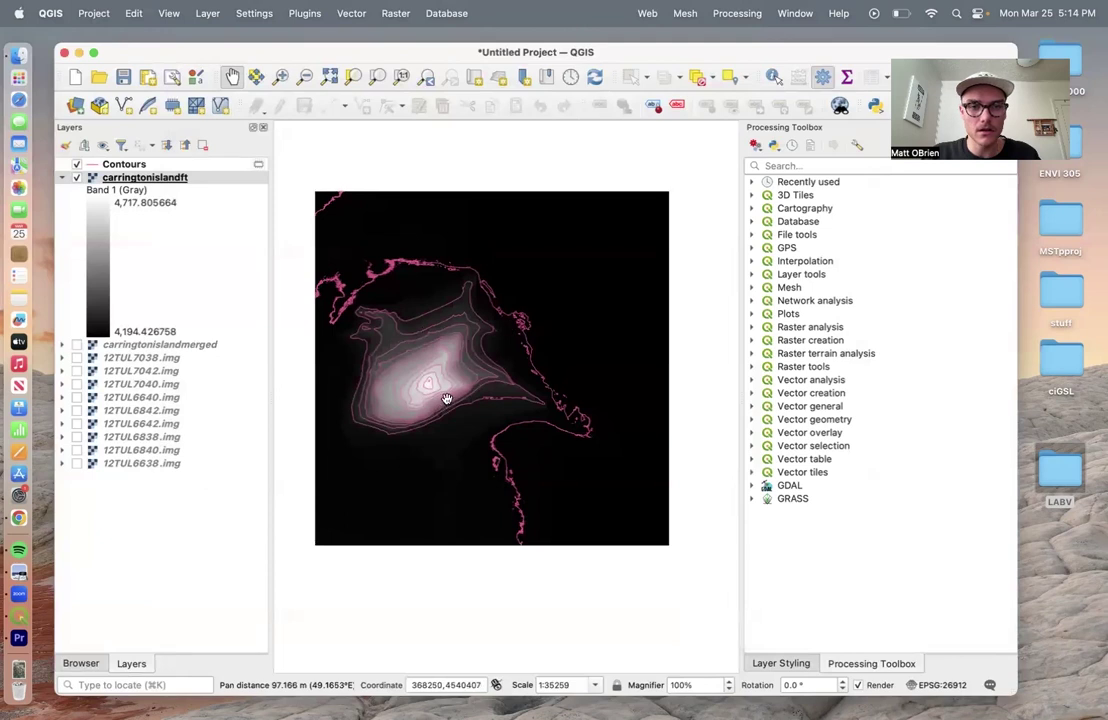
pyautogui.scroll(2, 455, 407)
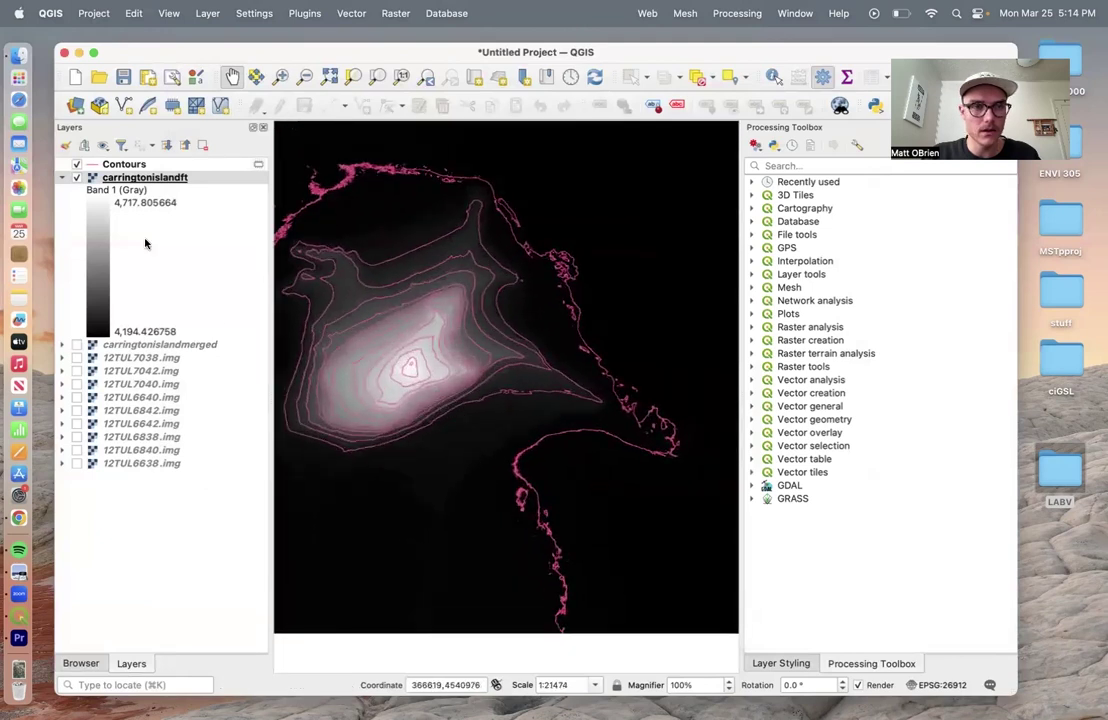
pyautogui.click(77, 178)
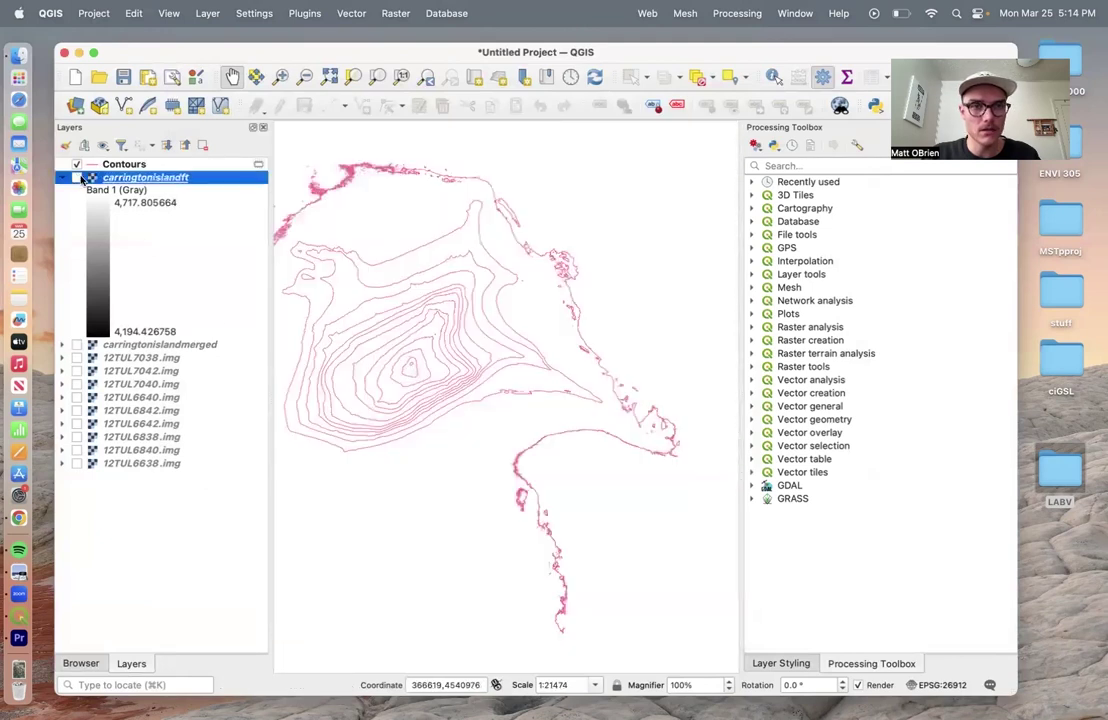
pyautogui.click(77, 164)
pyautogui.doubleClick(140, 177)
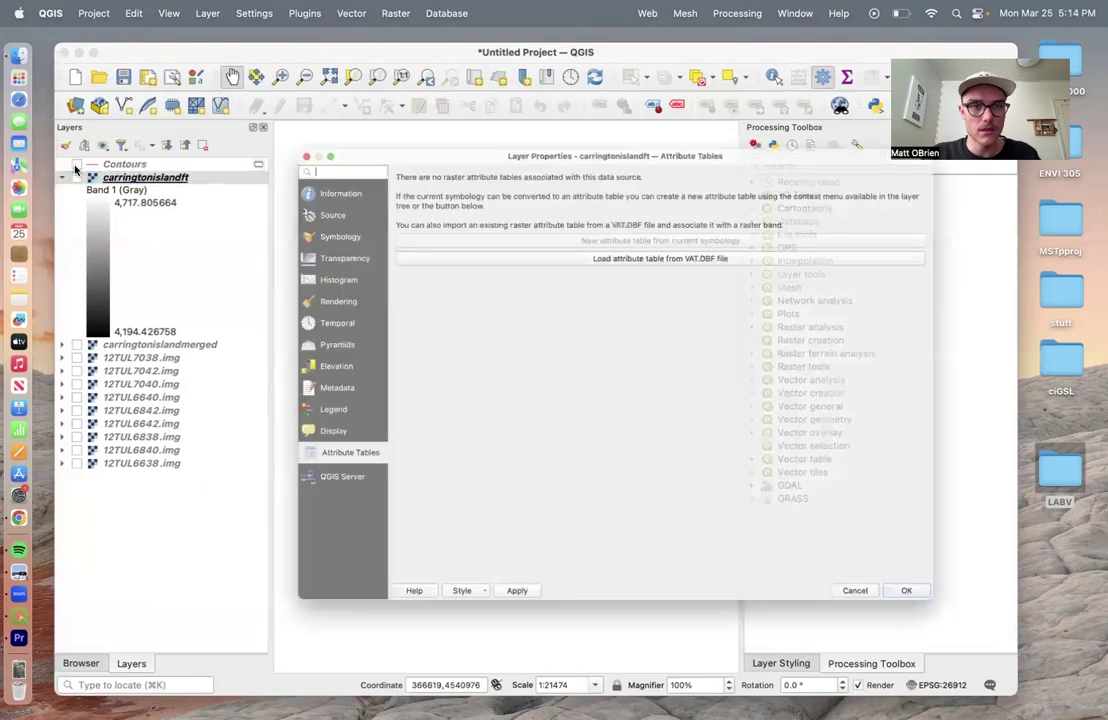
pyautogui.click(237, 108)
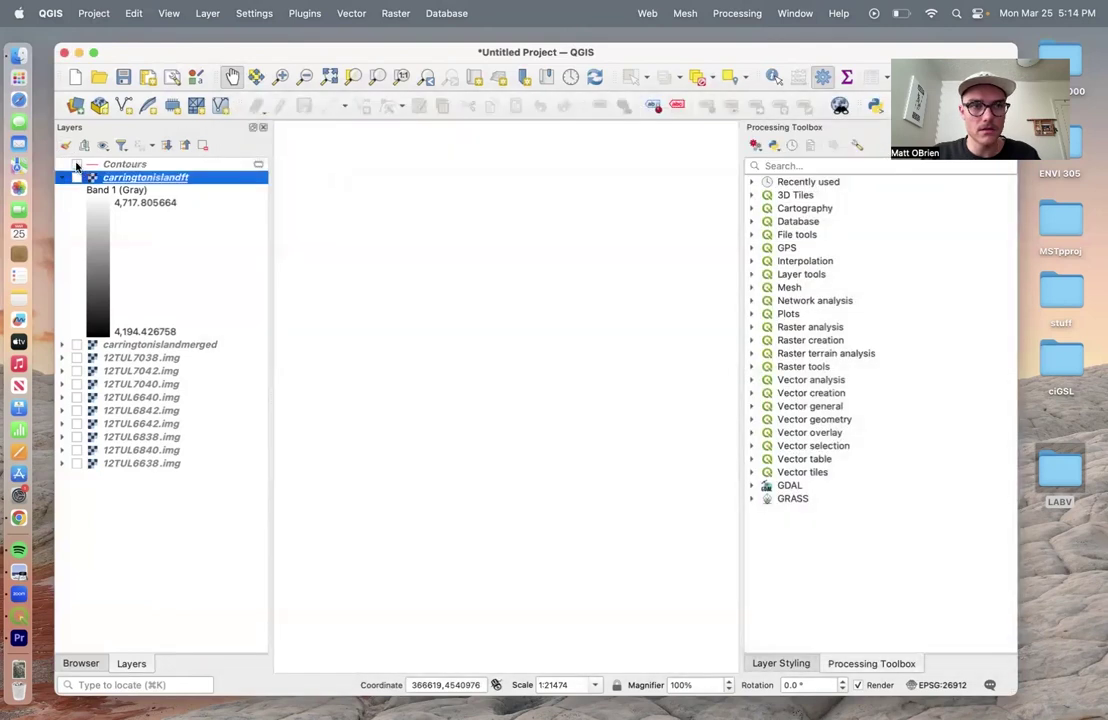
pyautogui.click(77, 164)
pyautogui.click(77, 178)
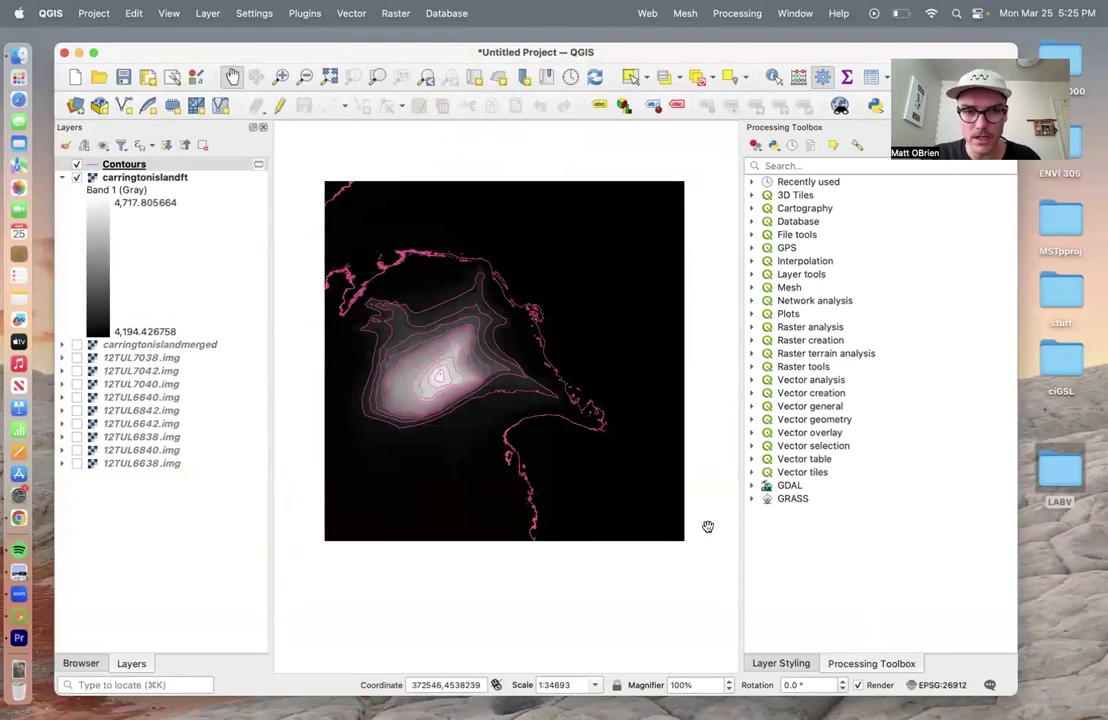
# - Open the Contours layer's styling panel and the data-defined override menu for line width
pyautogui.click(771, 664)
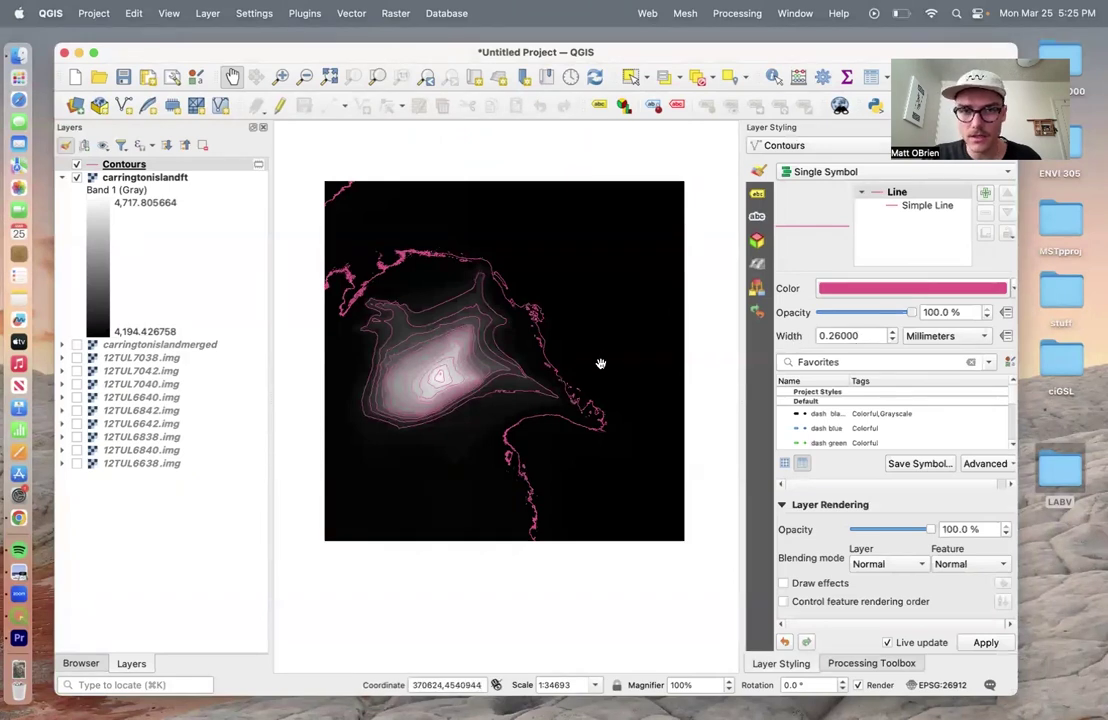
pyautogui.click(1006, 338)
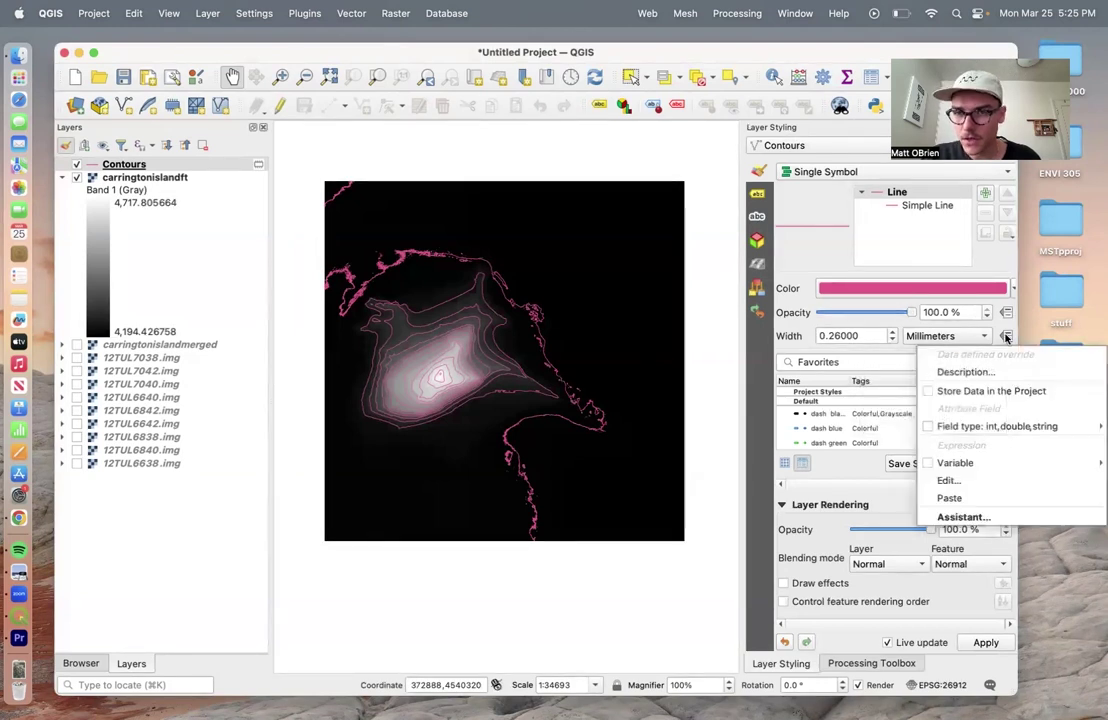
# - Enter the width rule IF("ELEV" % 60 = 0, 0.5, 0.25) for the contour lines
pyautogui.click(945, 481)
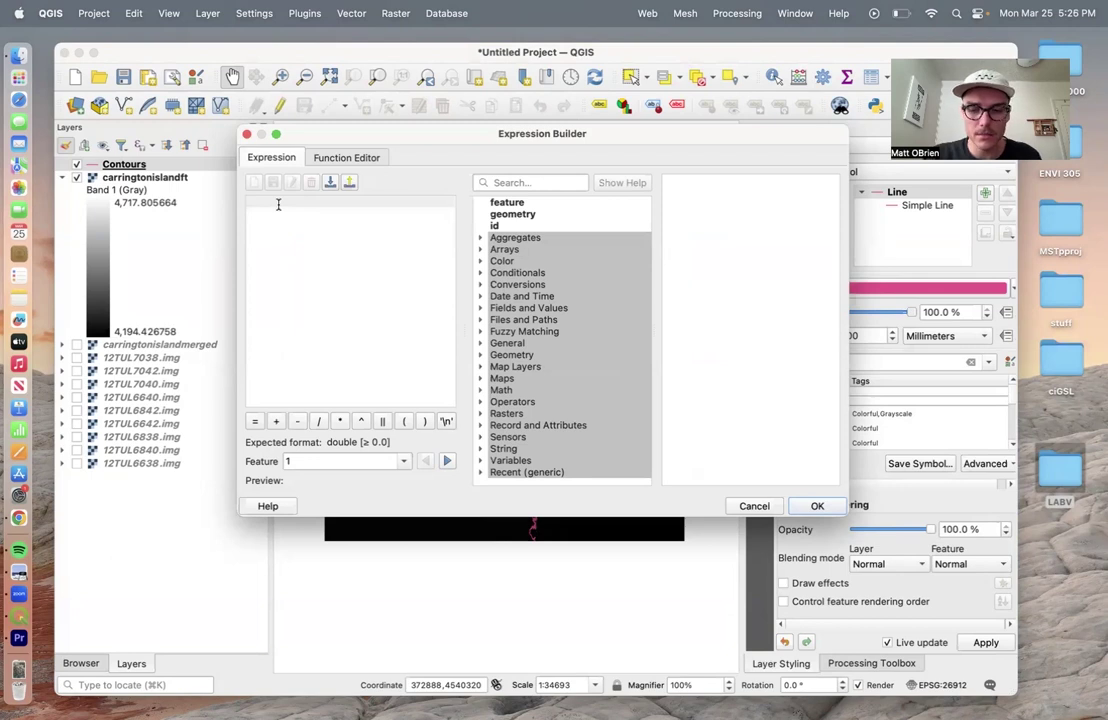
pyautogui.write('(IF (')
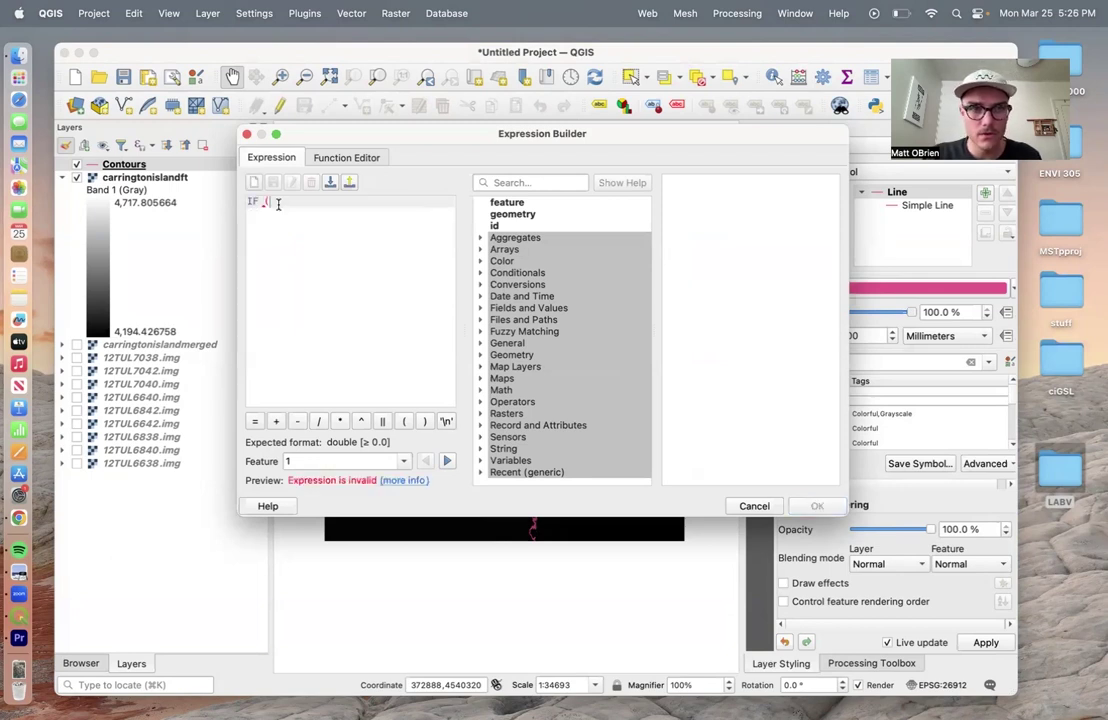
pyautogui.write('(')
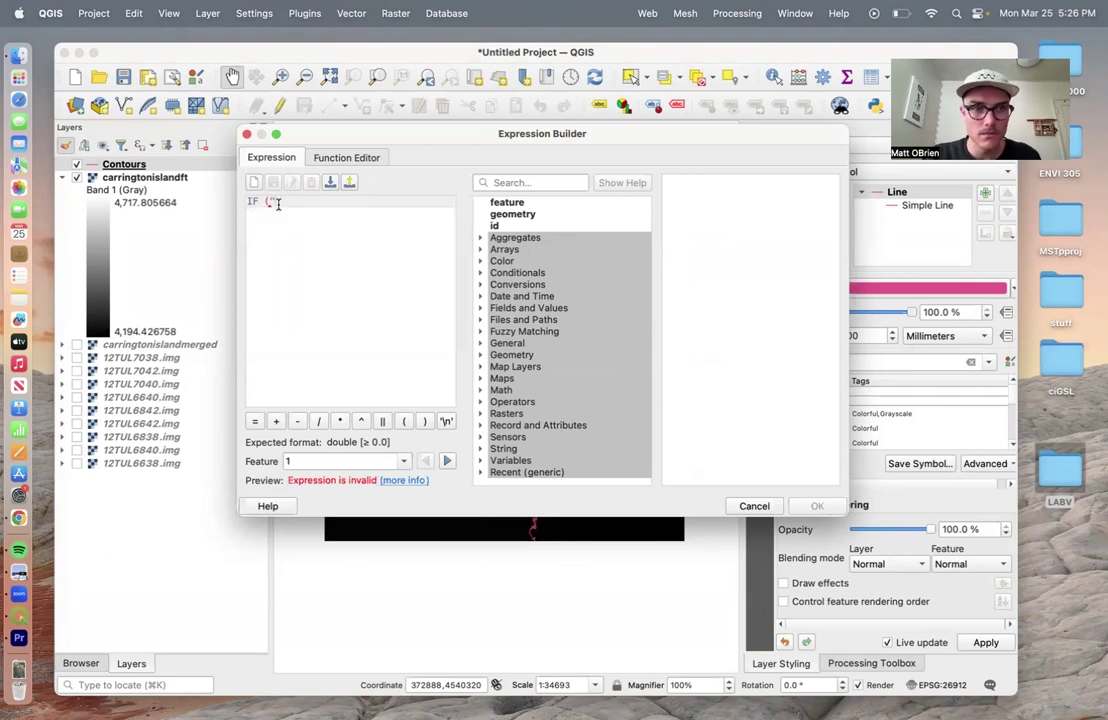
pyautogui.write('ELE')
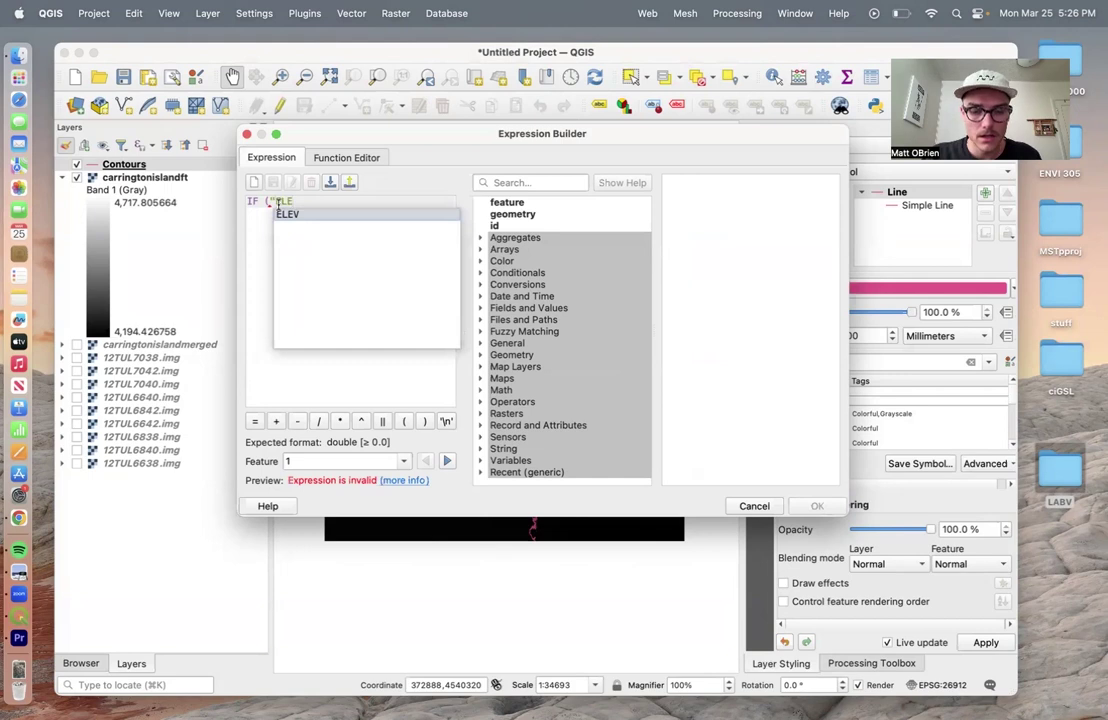
pyautogui.write('V"')
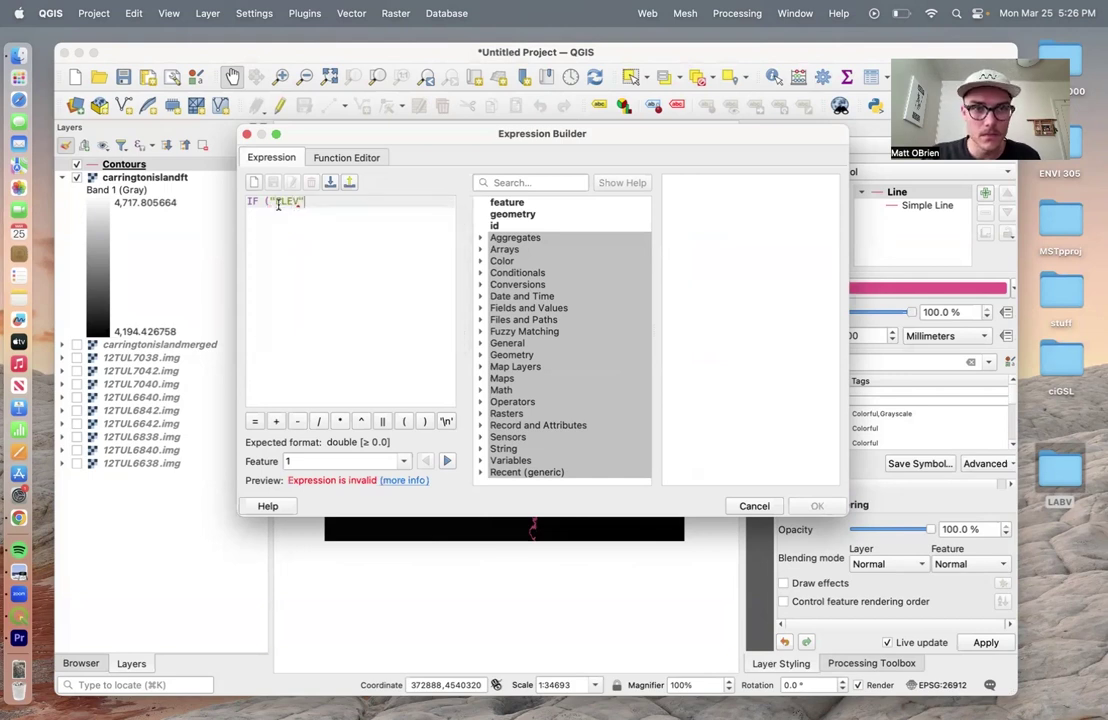
pyautogui.write(', >')
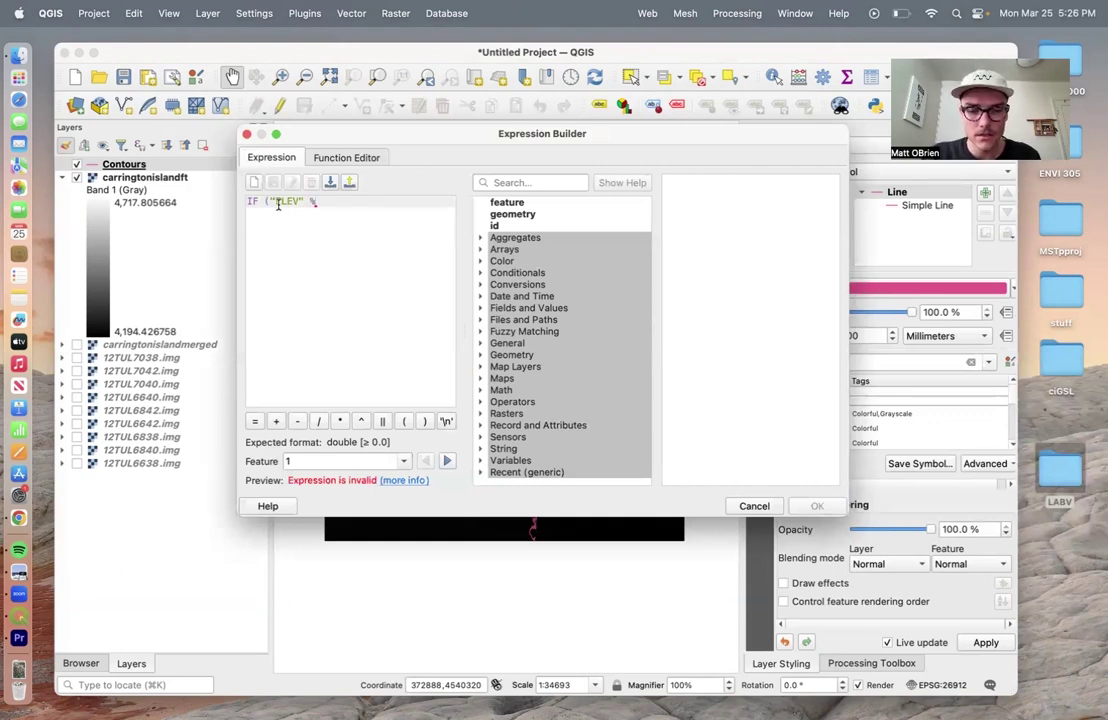
pyautogui.write('60')
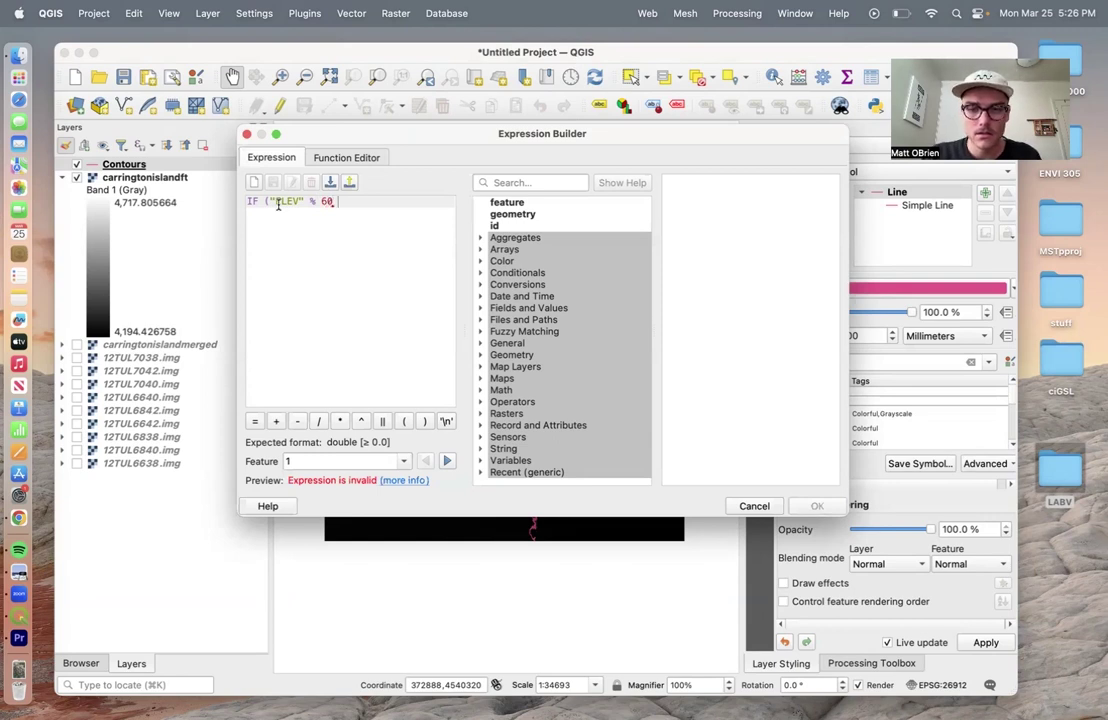
pyautogui.write(' =')
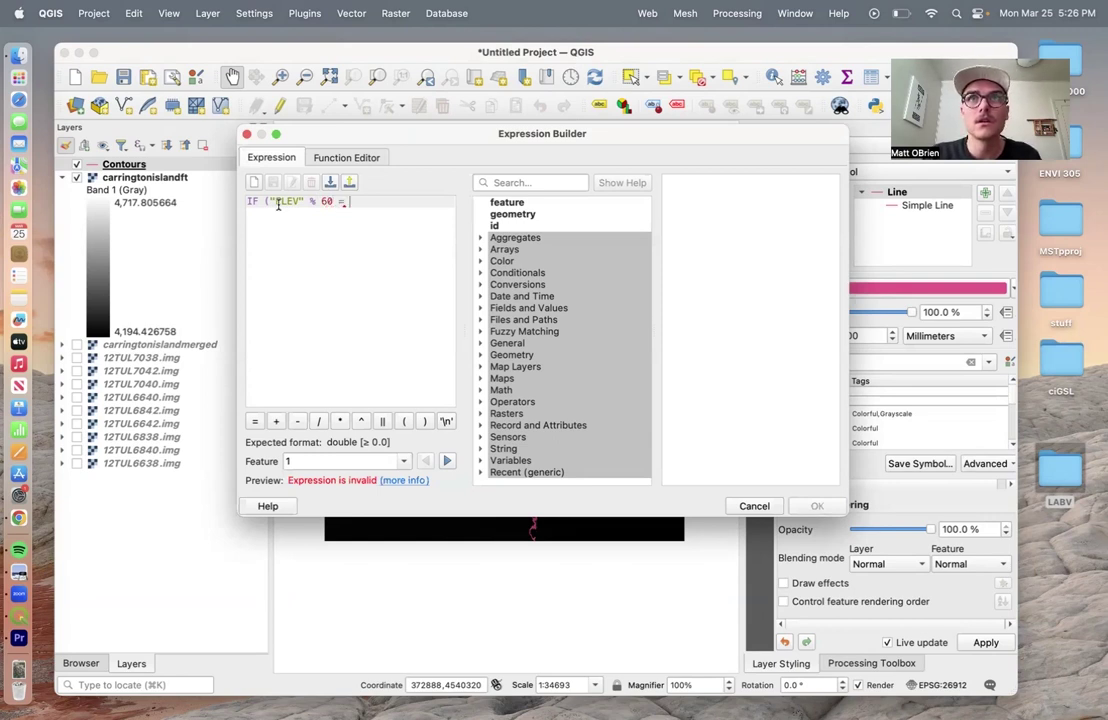
pyautogui.write(' 0,')
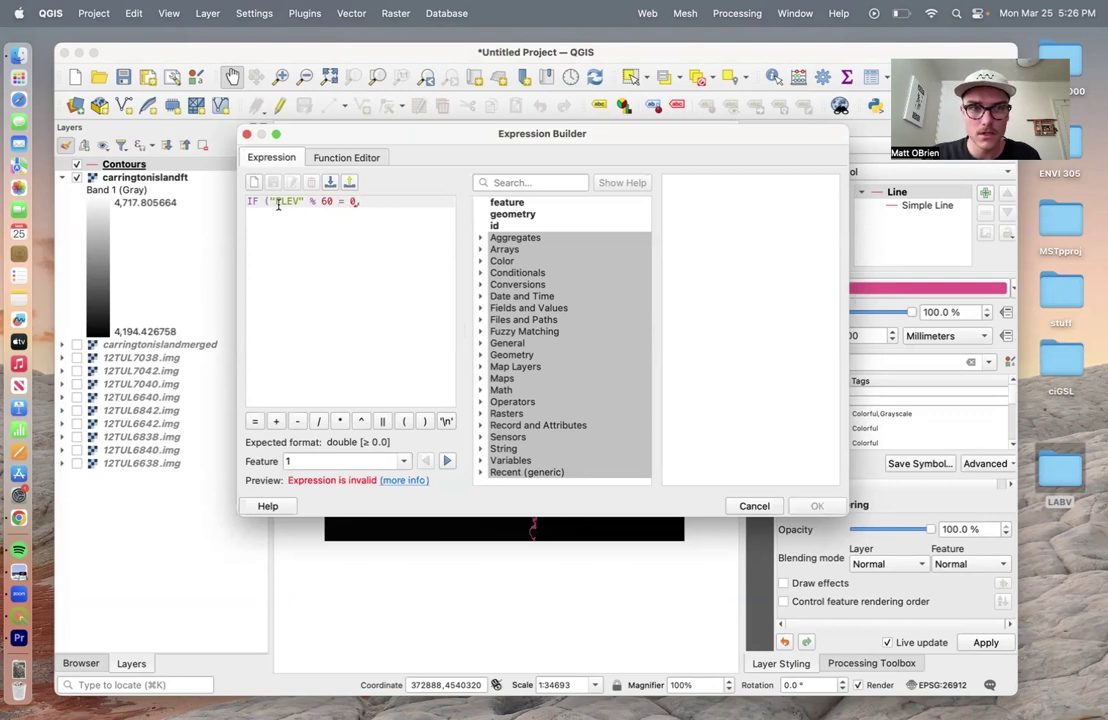
pyautogui.write(' 0,')
pyautogui.write('5')
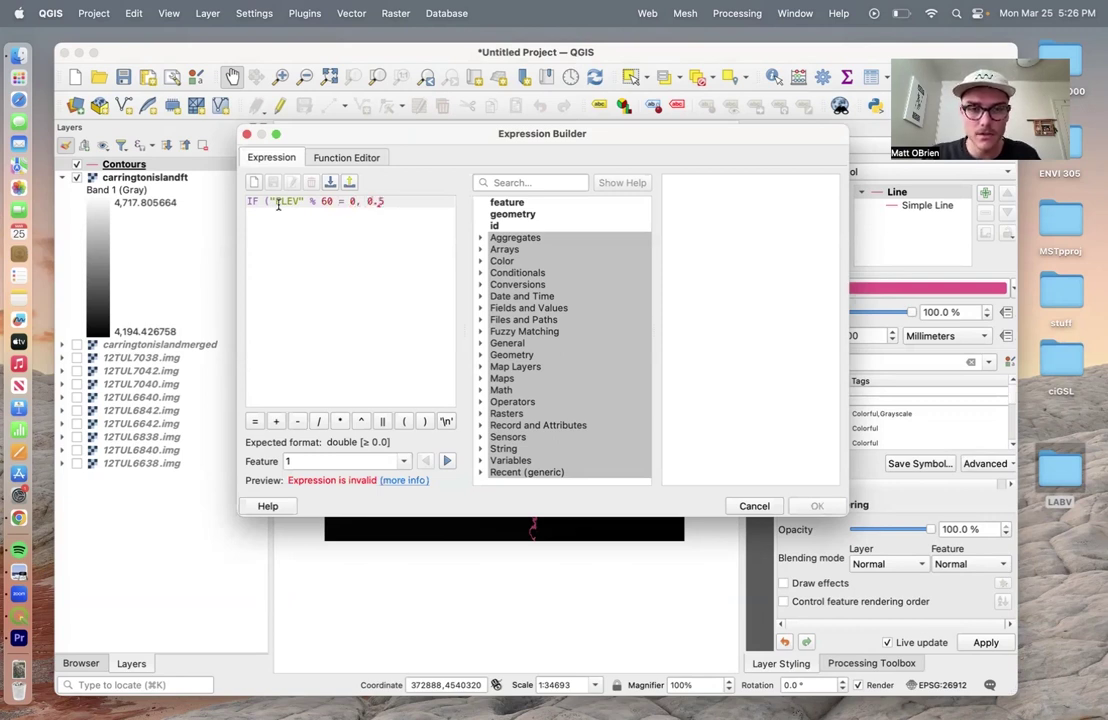
pyautogui.write(',')
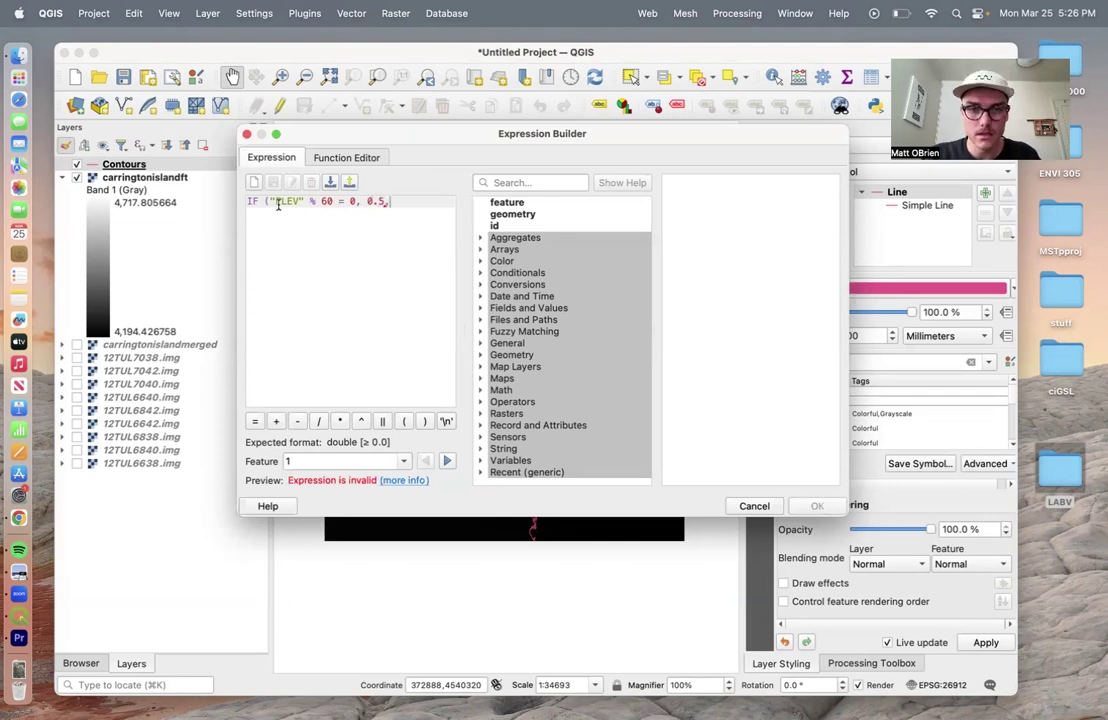
pyautogui.write(' 0,')
pyautogui.write('25)')
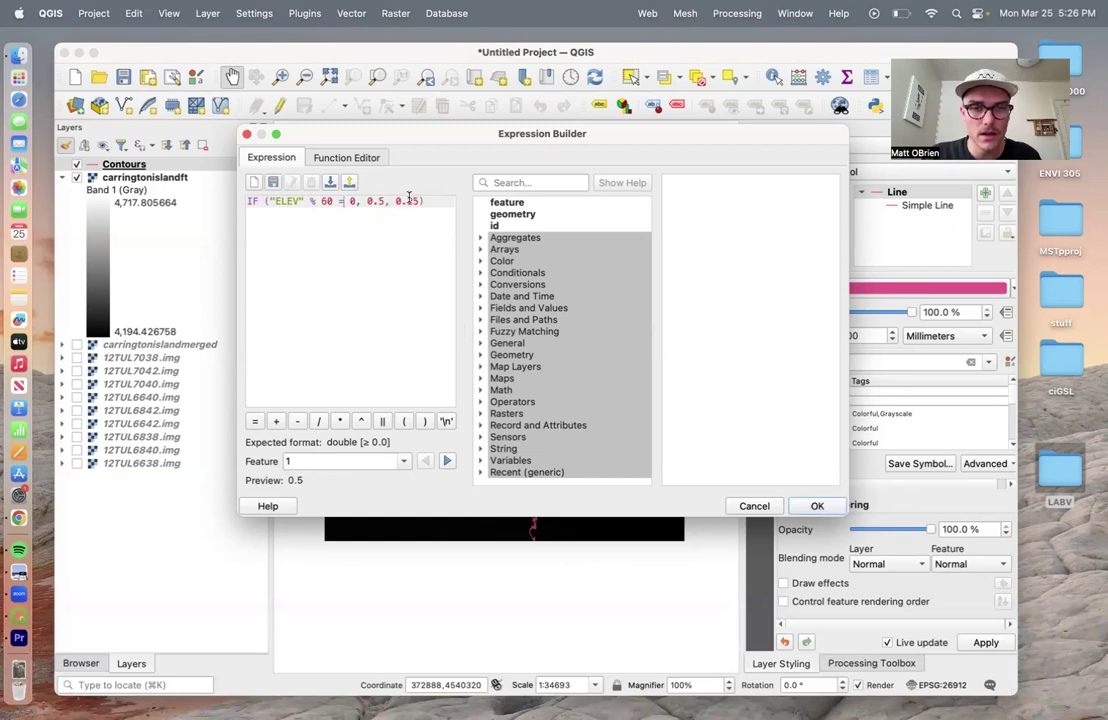
# - Apply the width rule, zoom onto the island summit, and hide carringtonislandft to see contours alone
pyautogui.click(816, 506)
pyautogui.scroll(5, 428, 362)
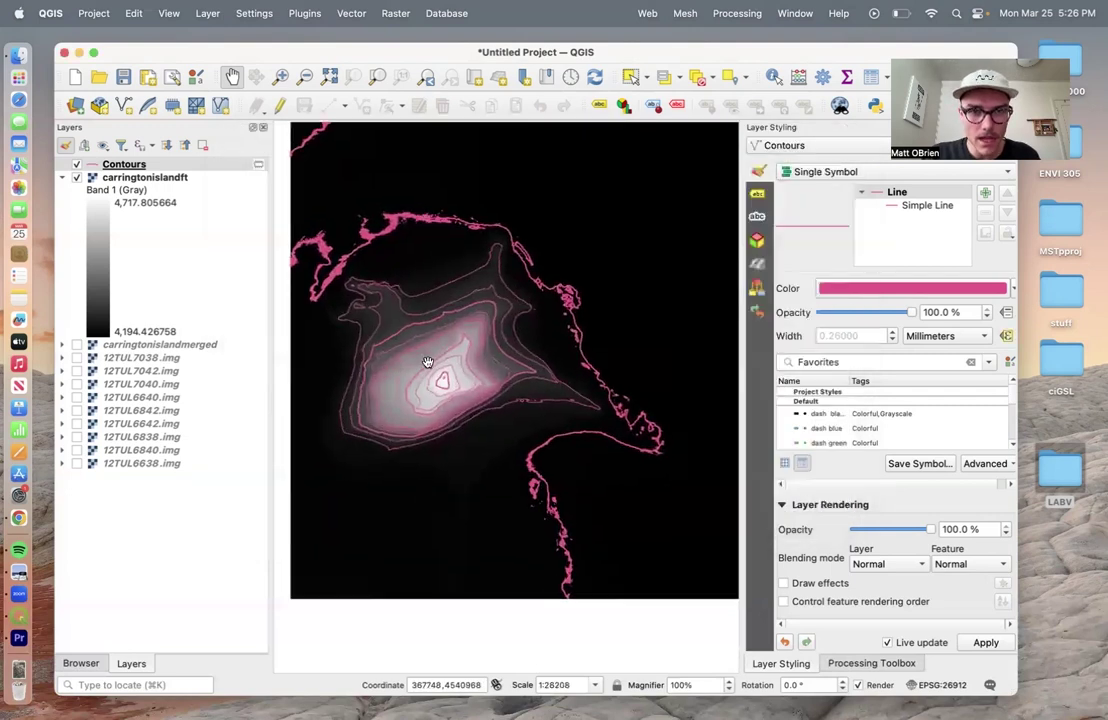
pyautogui.moveTo(428, 362); pyautogui.dragTo(492, 366)
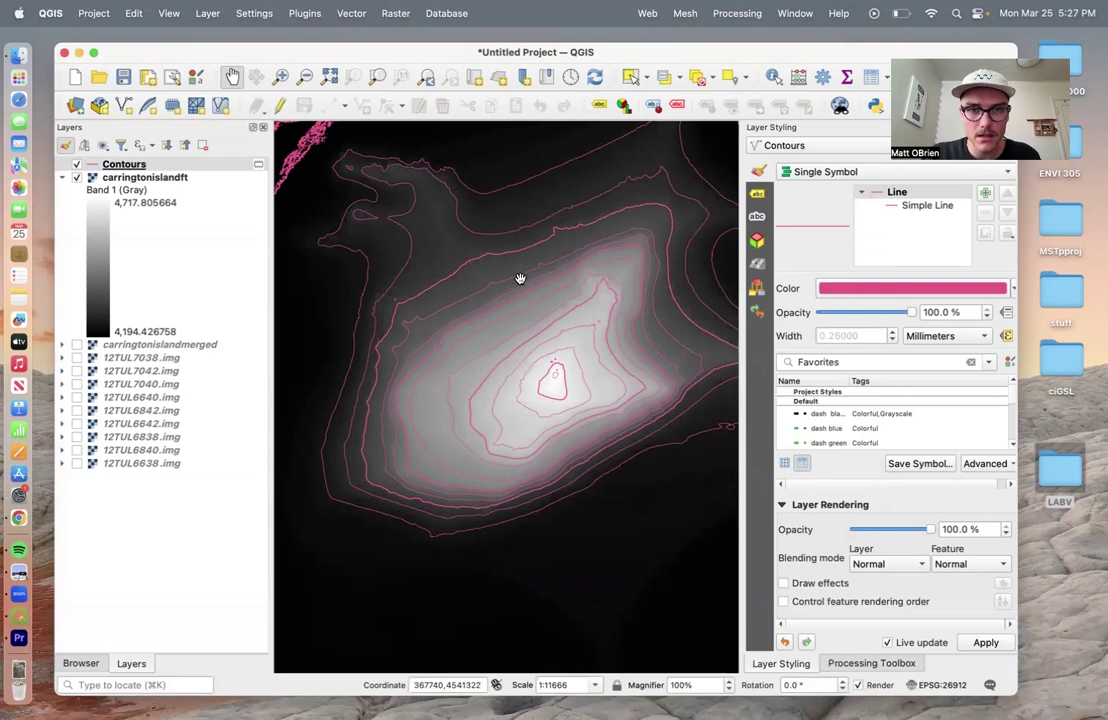
pyautogui.moveTo(563, 395); pyautogui.dragTo(534, 364)
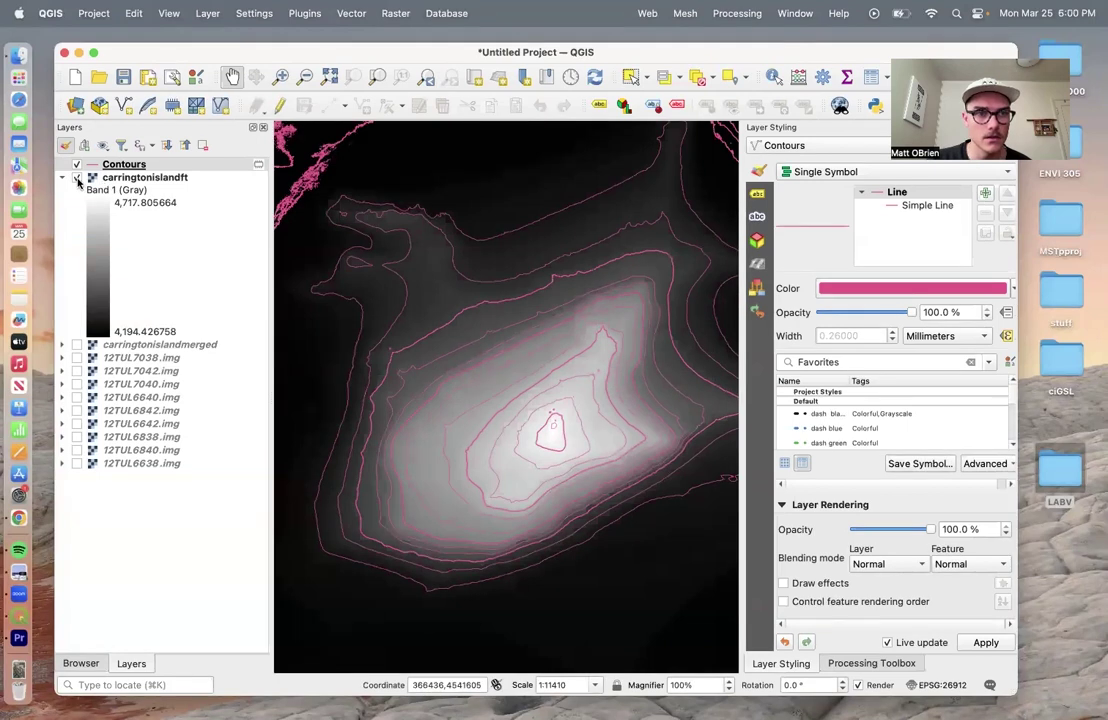
pyautogui.click(77, 177)
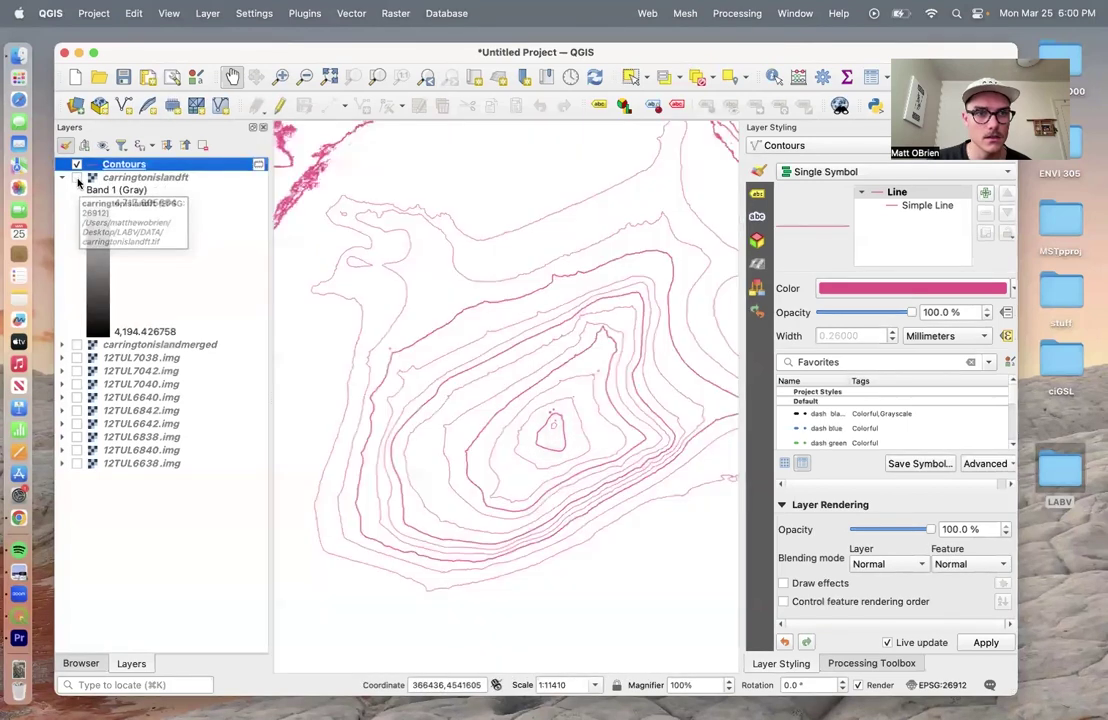
pyautogui.moveTo(495, 403); pyautogui.dragTo(517, 405)
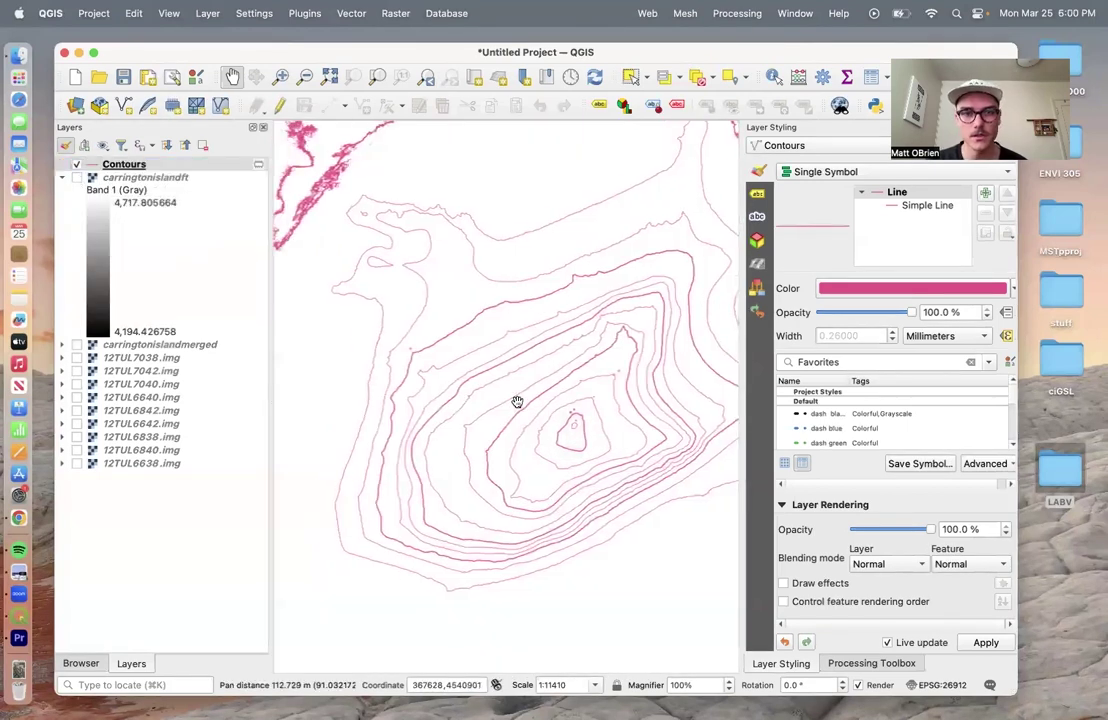